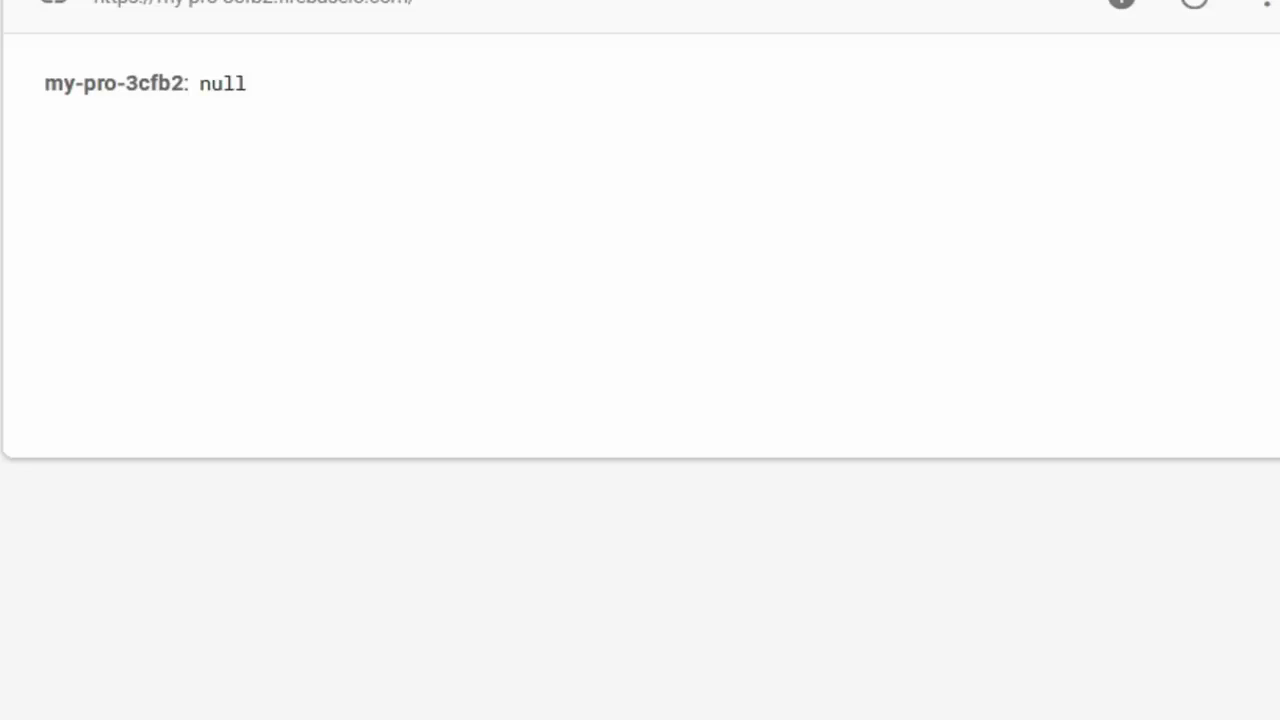
Step: Open a blank browser tab and close the old Firebase project tabs
key("ctrl+t")
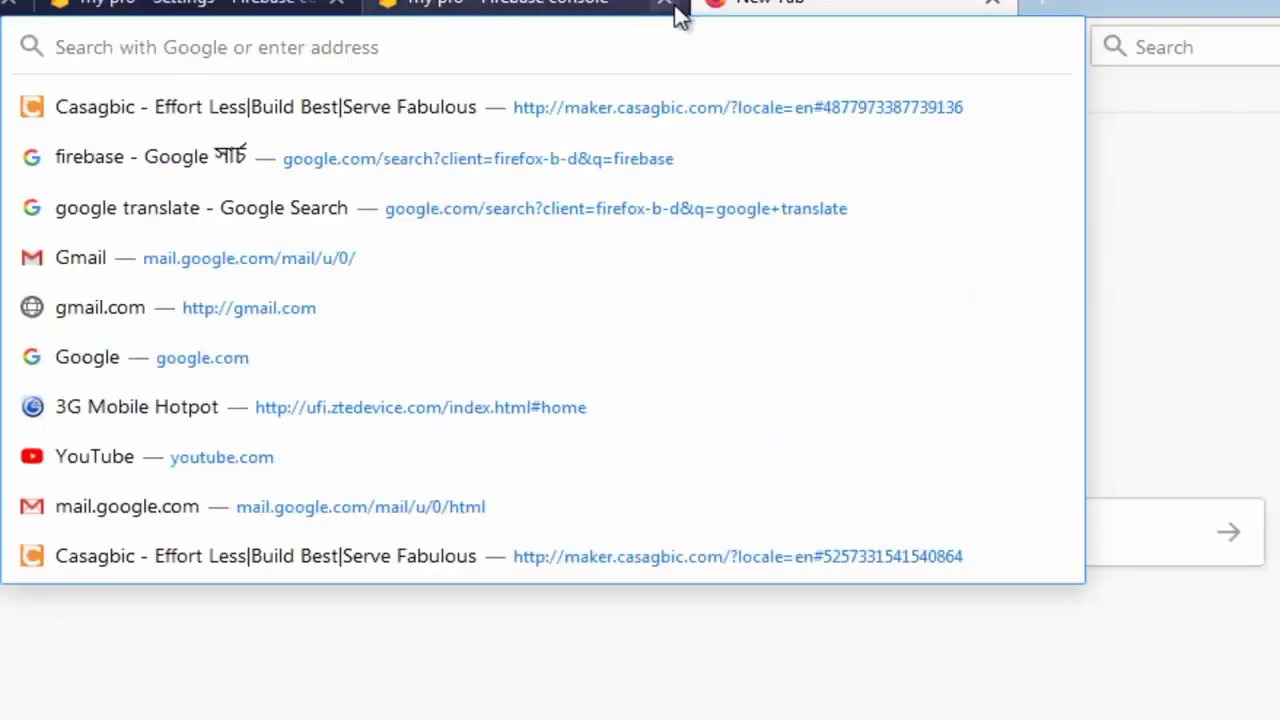
left_click(668, 5)
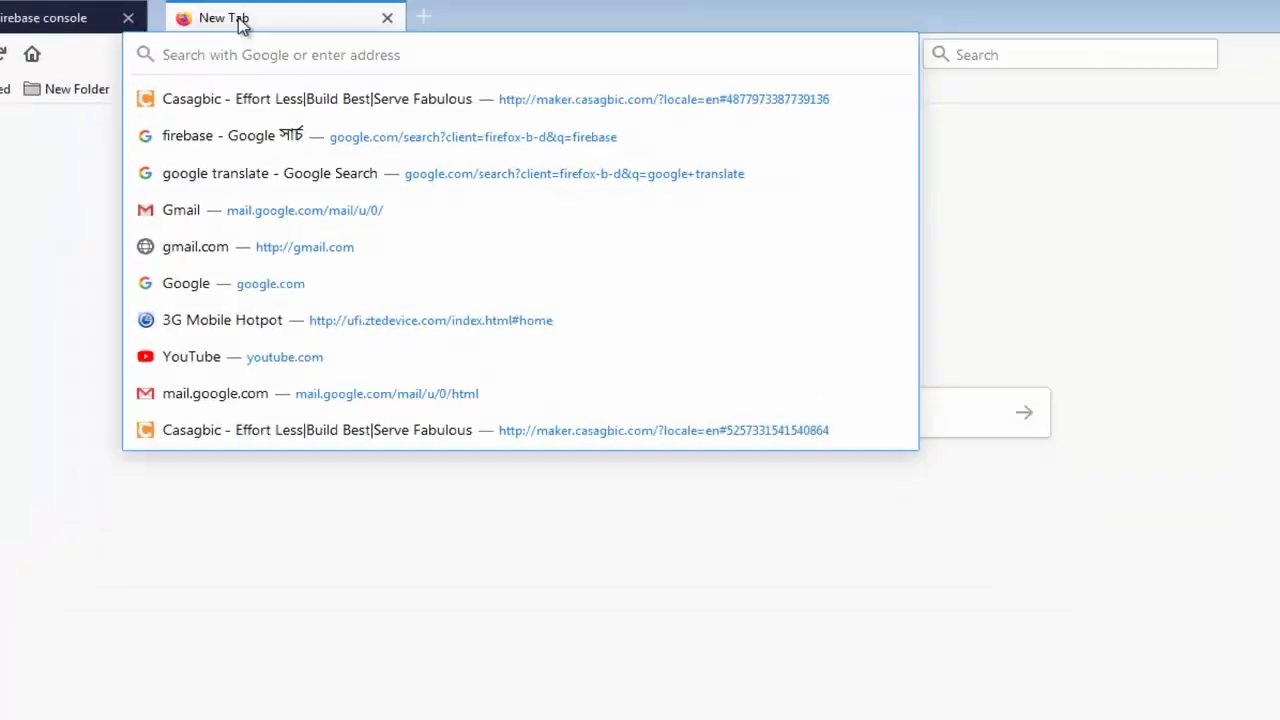
left_click(128, 17)
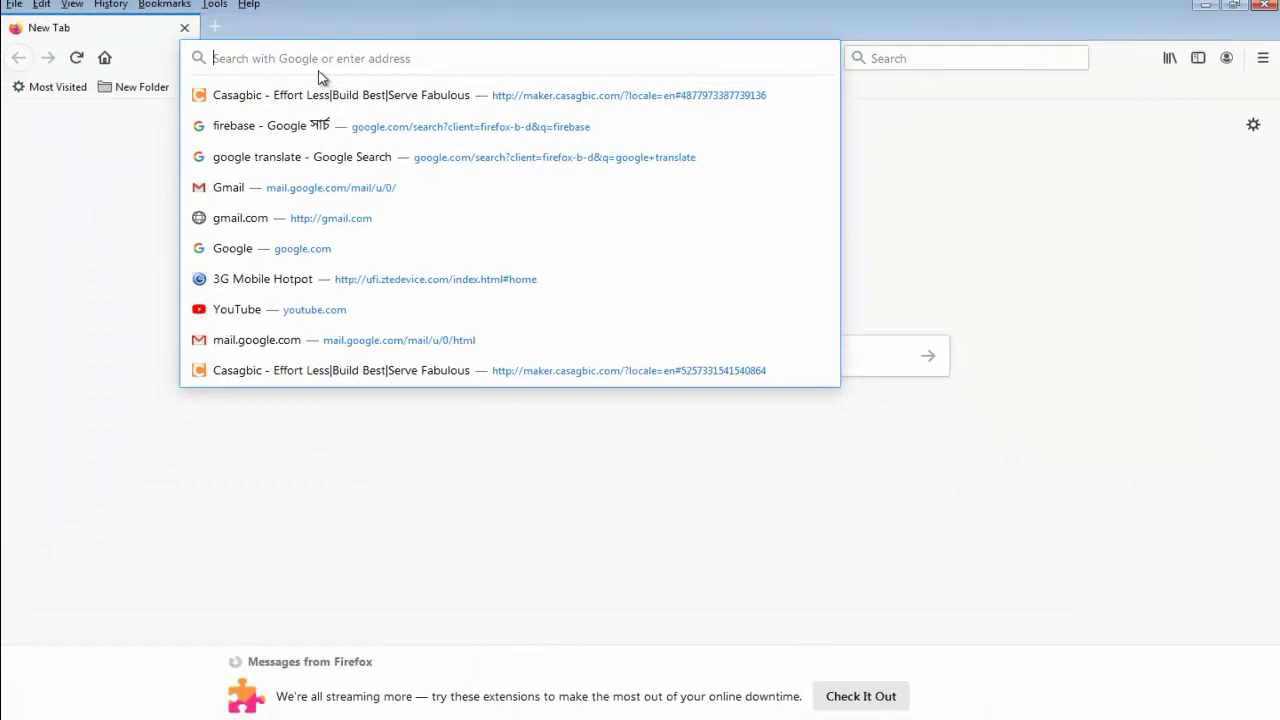
Step: Search Google for firebase, open the Firebase website from the results and get started in its console
type("fi")
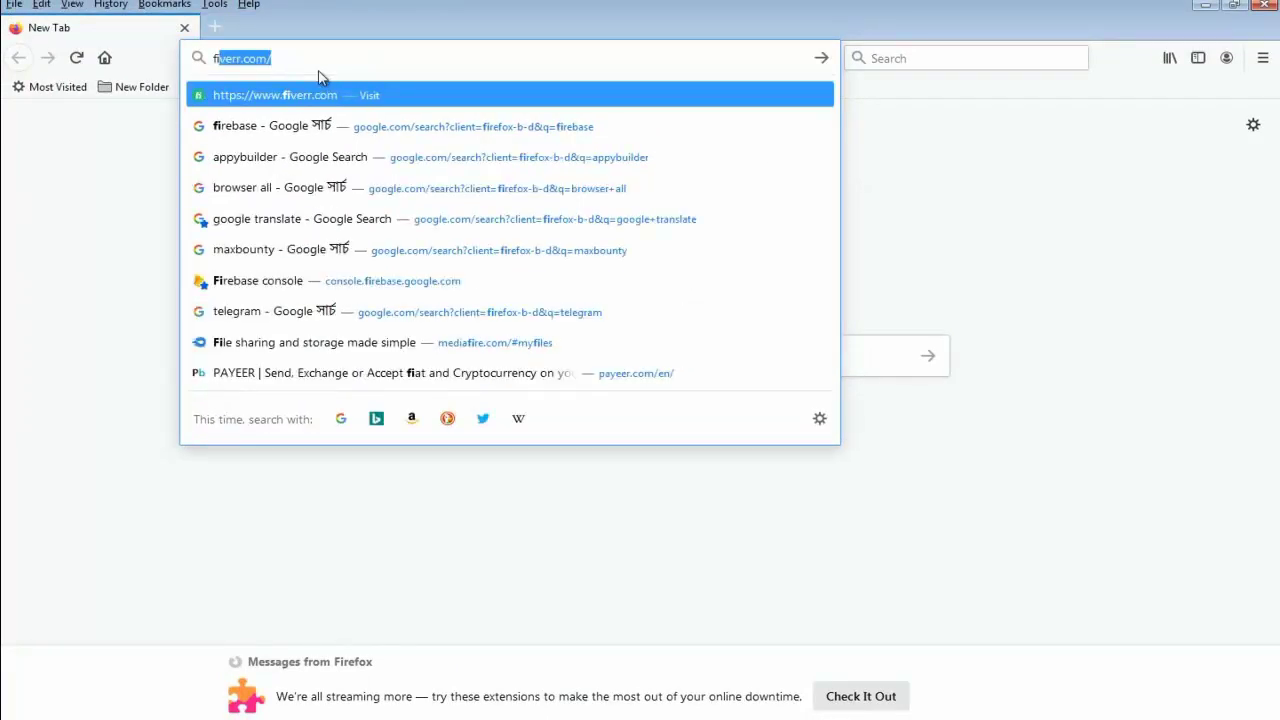
type("r")
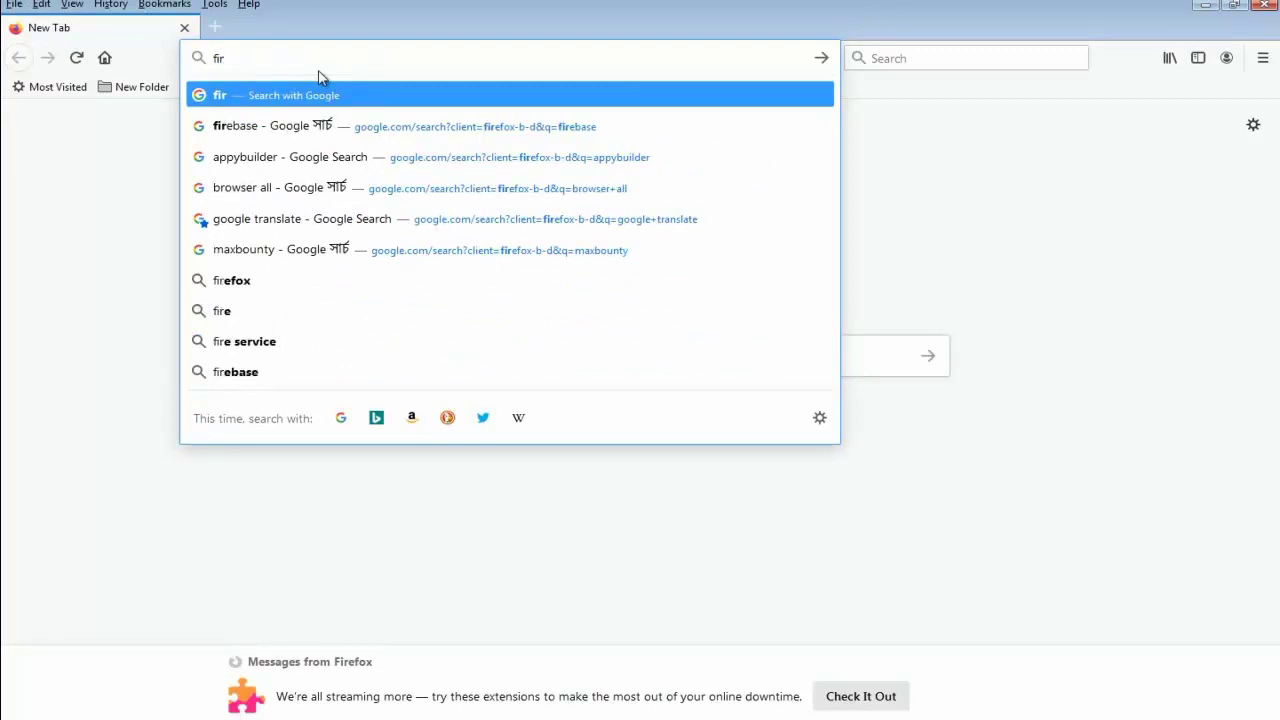
left_click(278, 133)
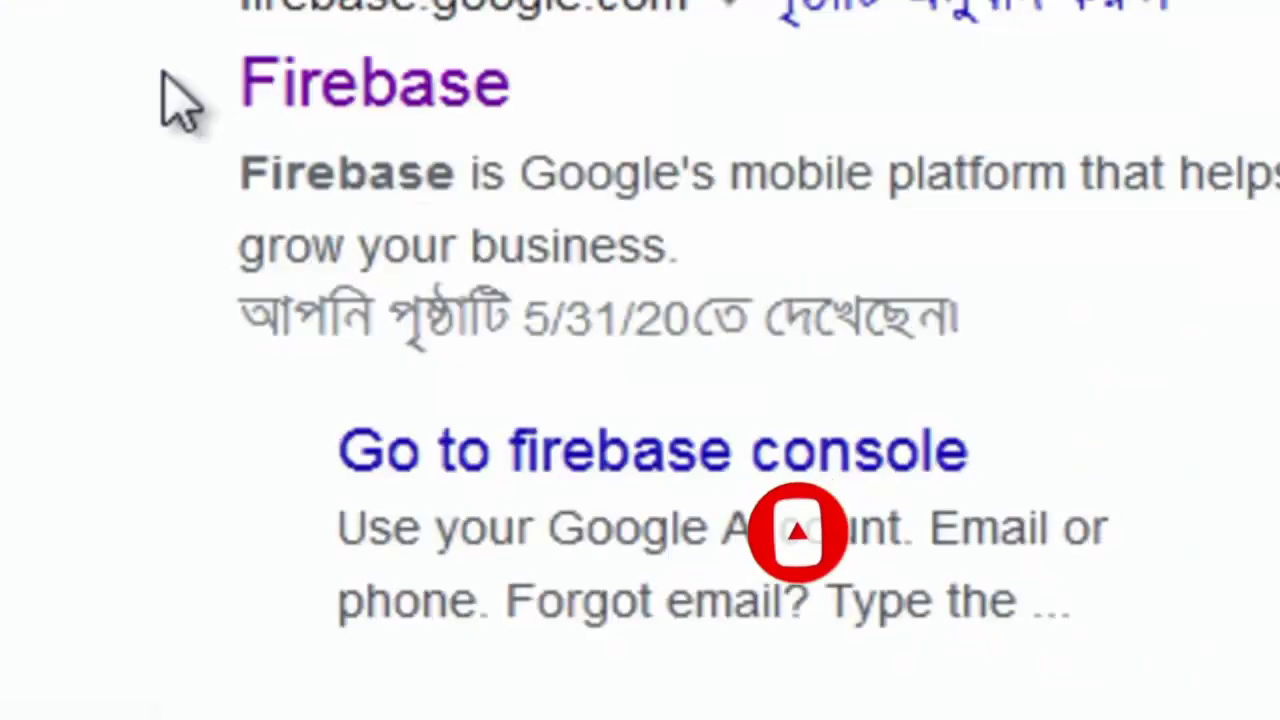
left_click(430, 120)
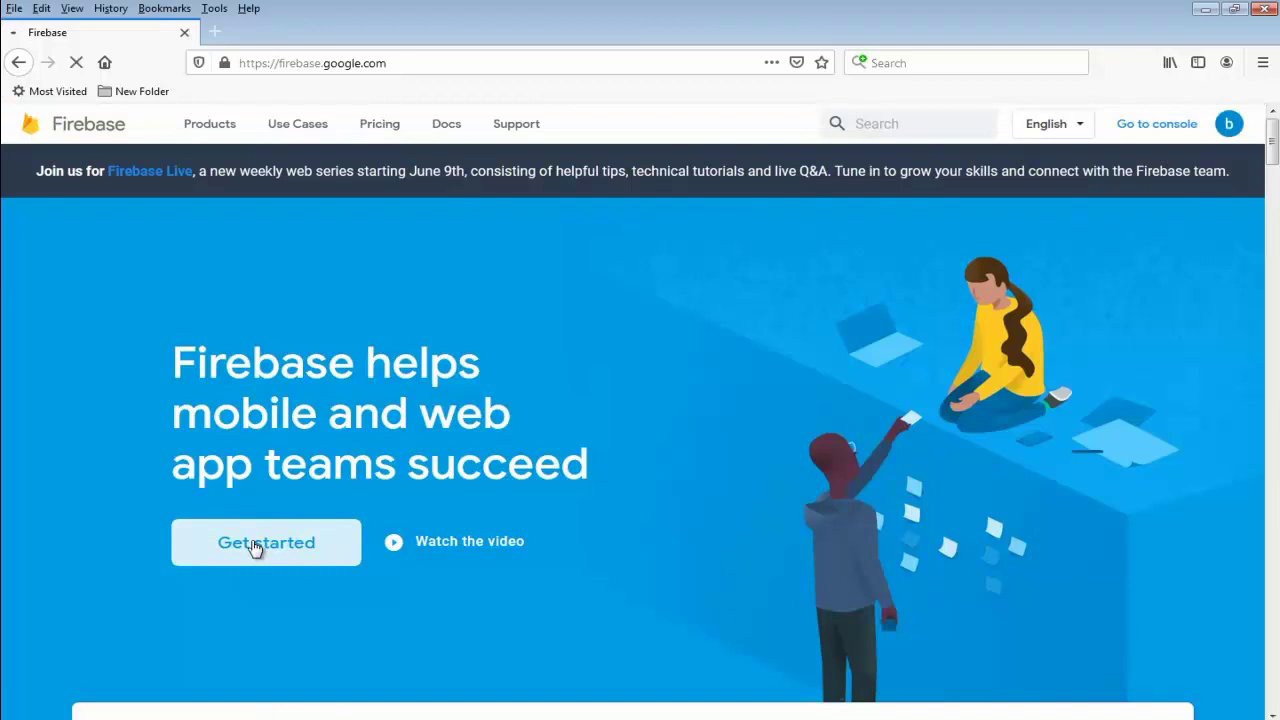
left_click(256, 547)
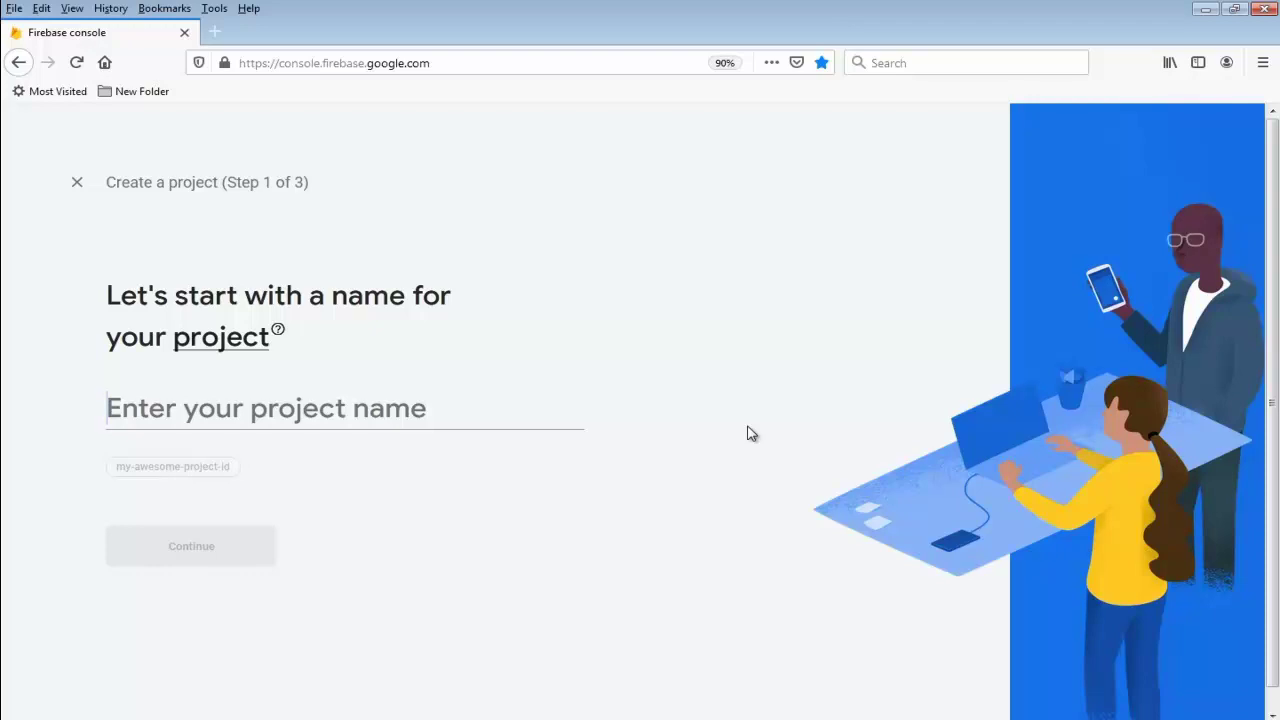
Step: Name the new Firebase project Bulbul Tips 360 and continue to the Google Analytics stage
type("B")
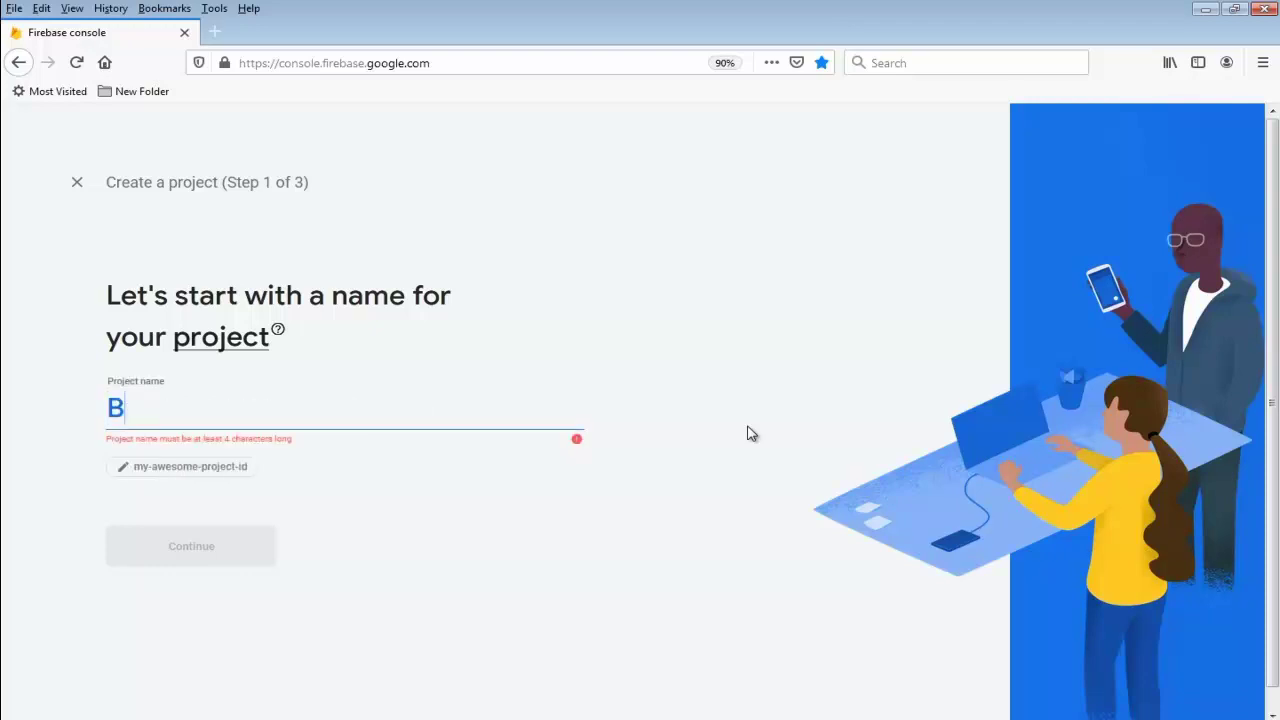
type("ulbul")
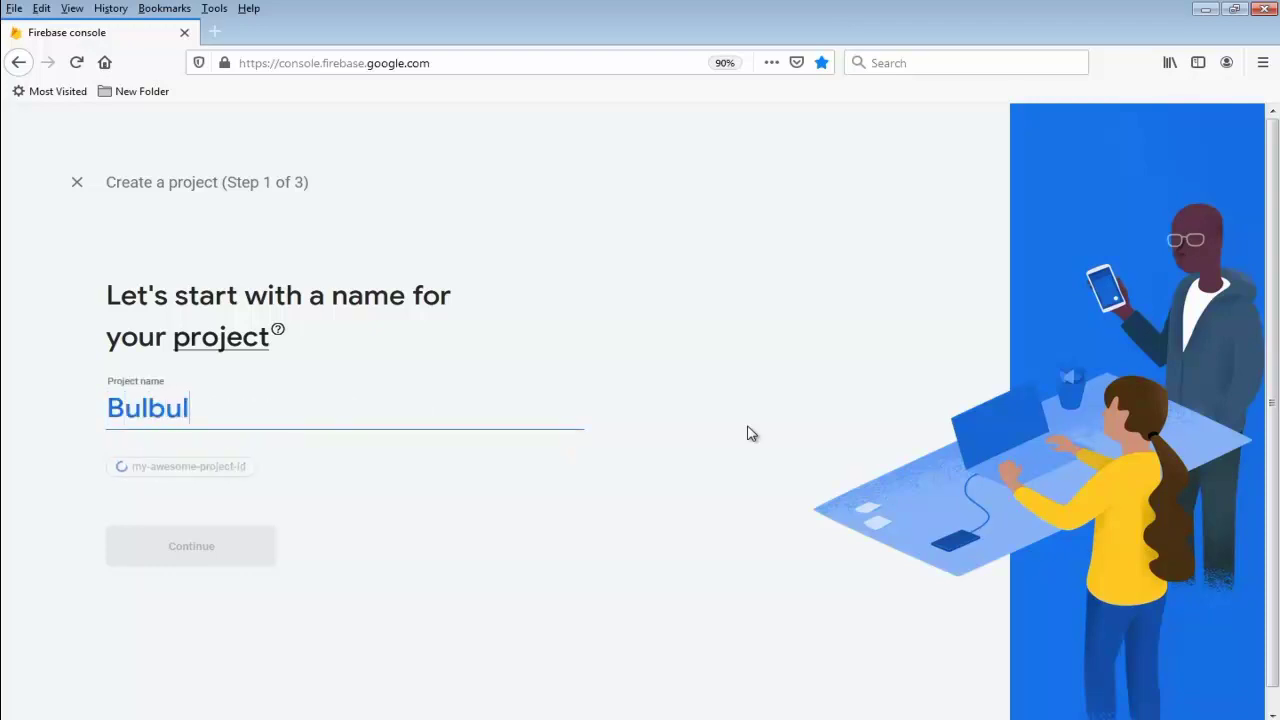
type(" T")
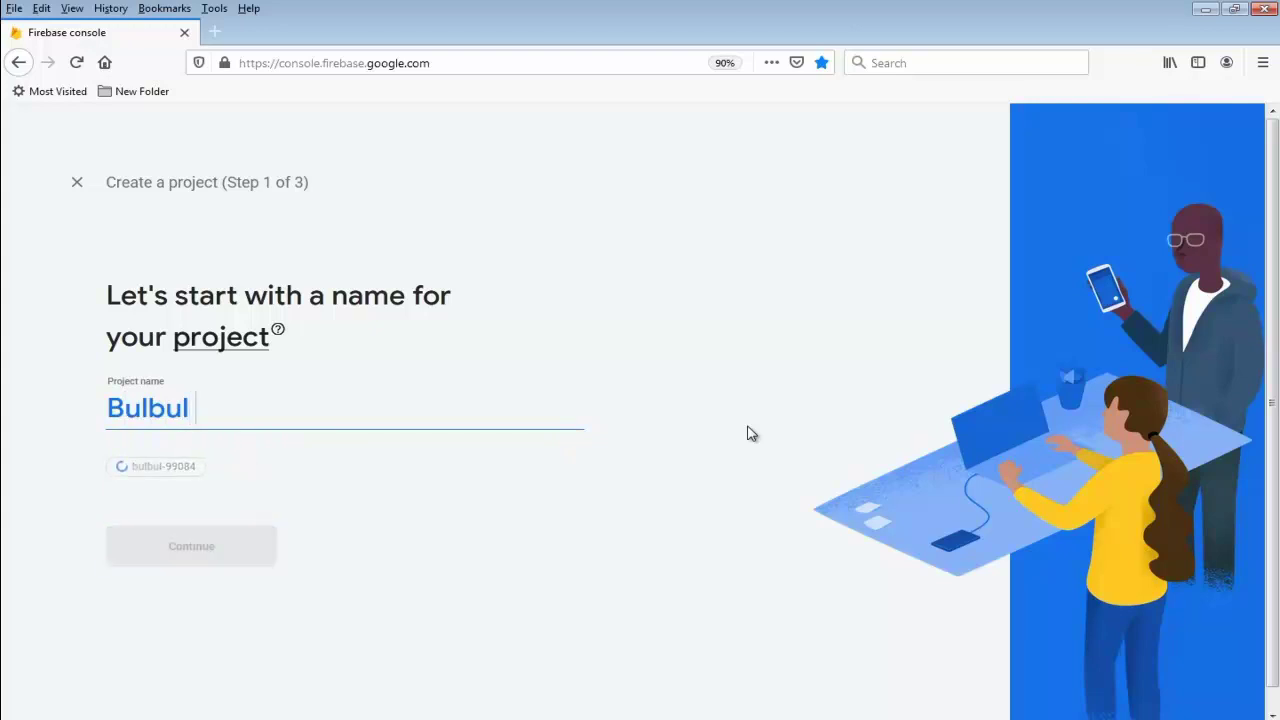
type("ips")
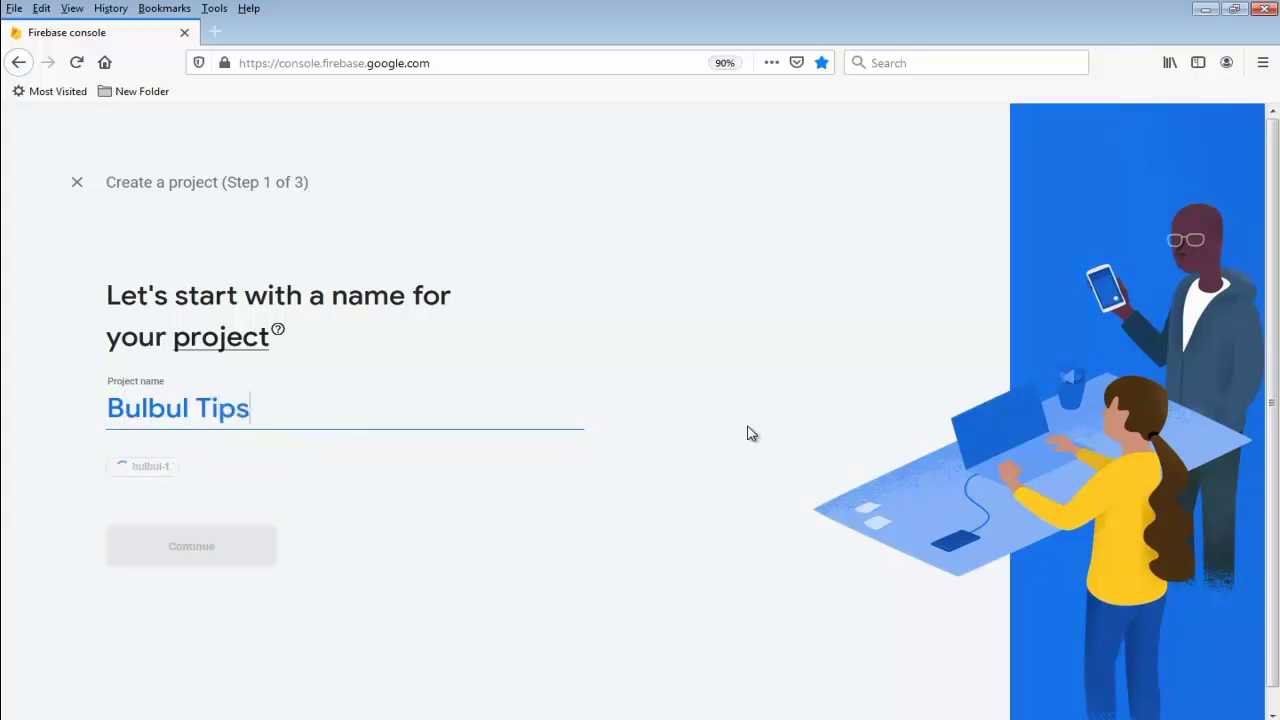
type(" 360")
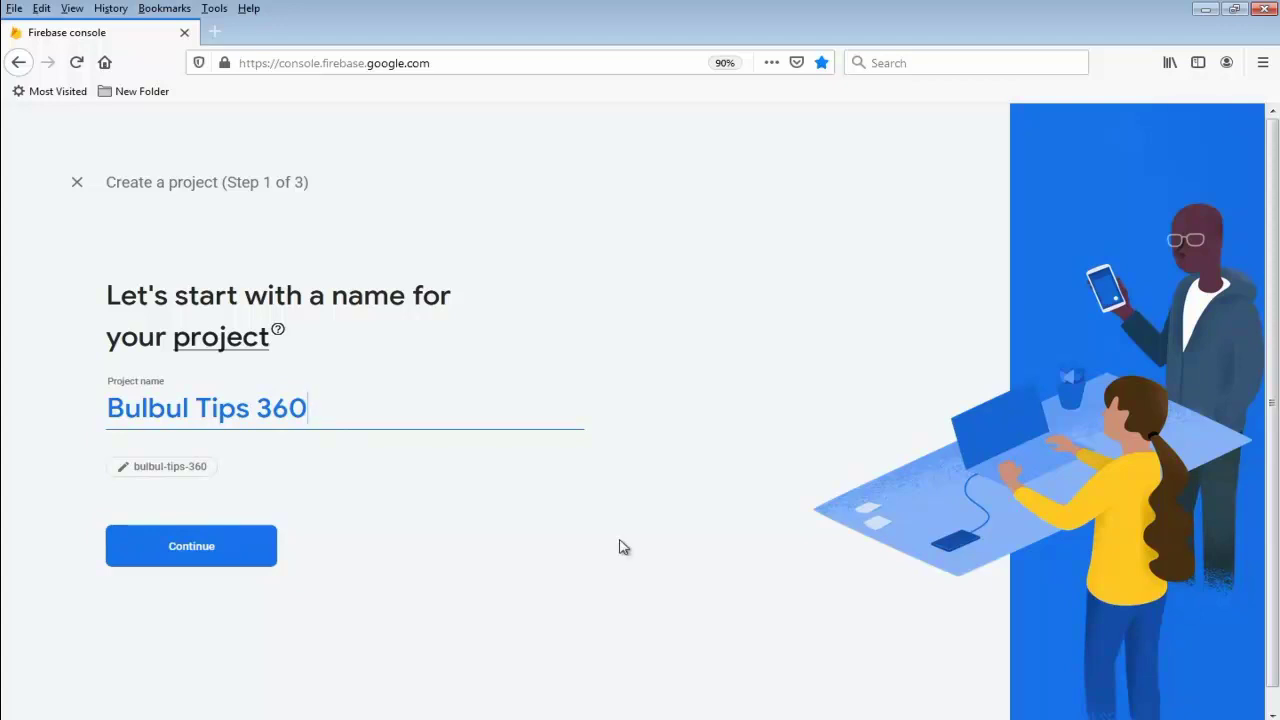
left_click(169, 556)
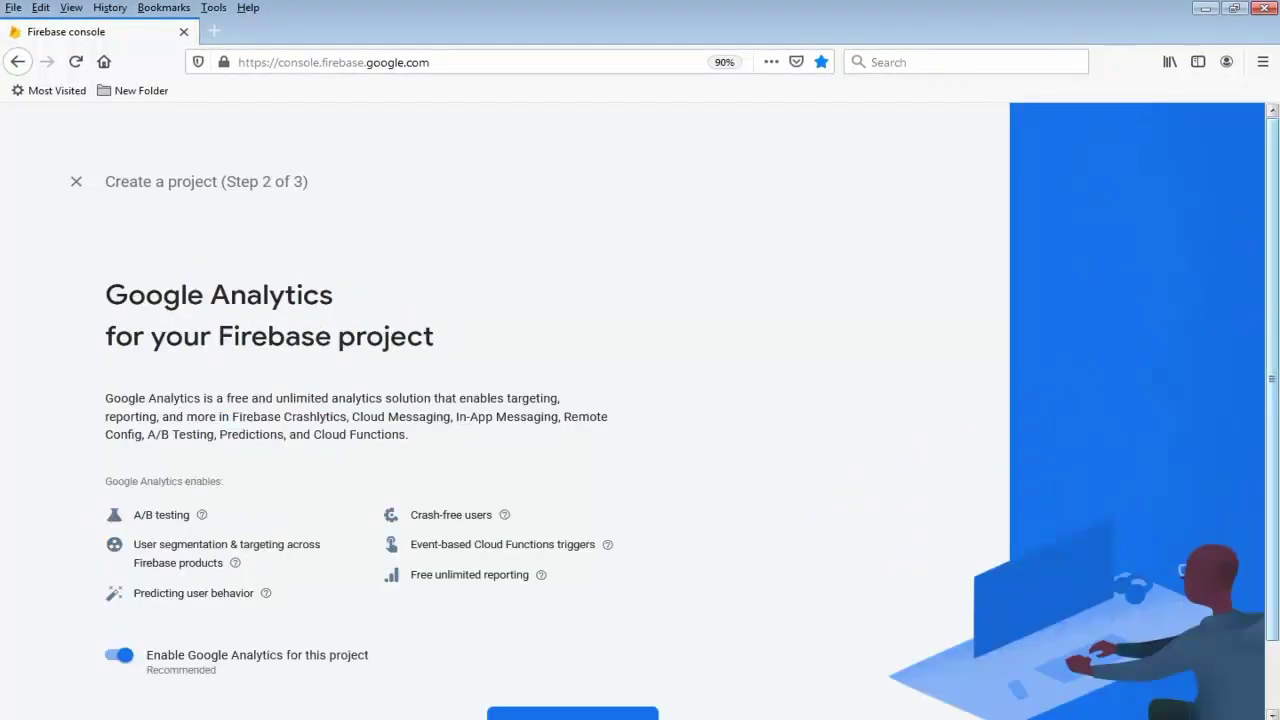
Step: Keep Google Analytics enabled, choose Default Account for Firebase, then create the project and continue to its overview
scroll(1277, 445, "down", 1)
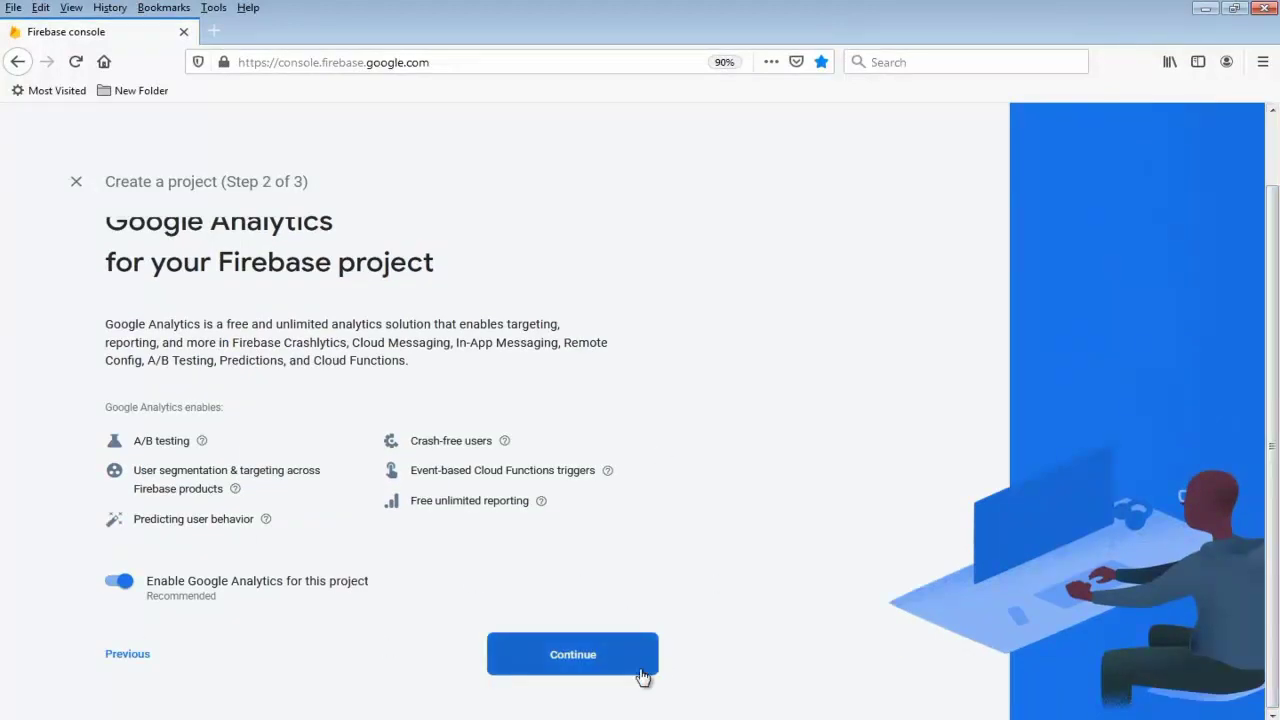
left_click(603, 659)
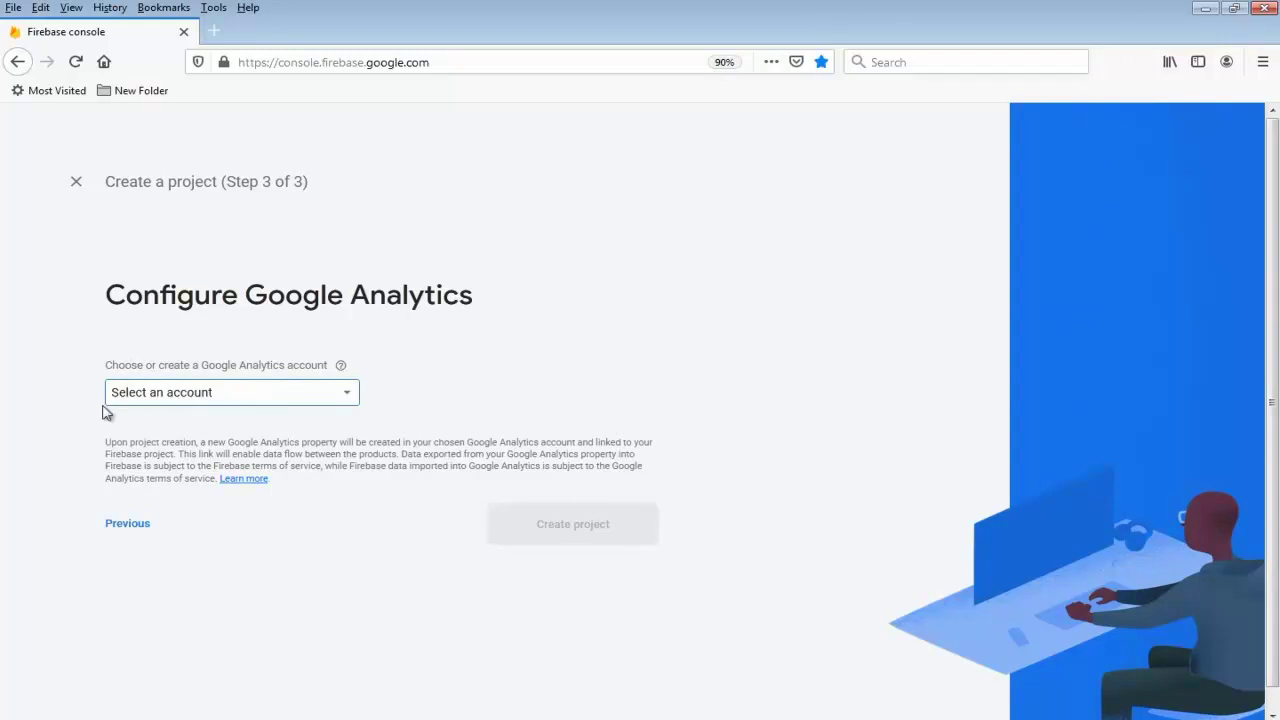
left_click(342, 400)
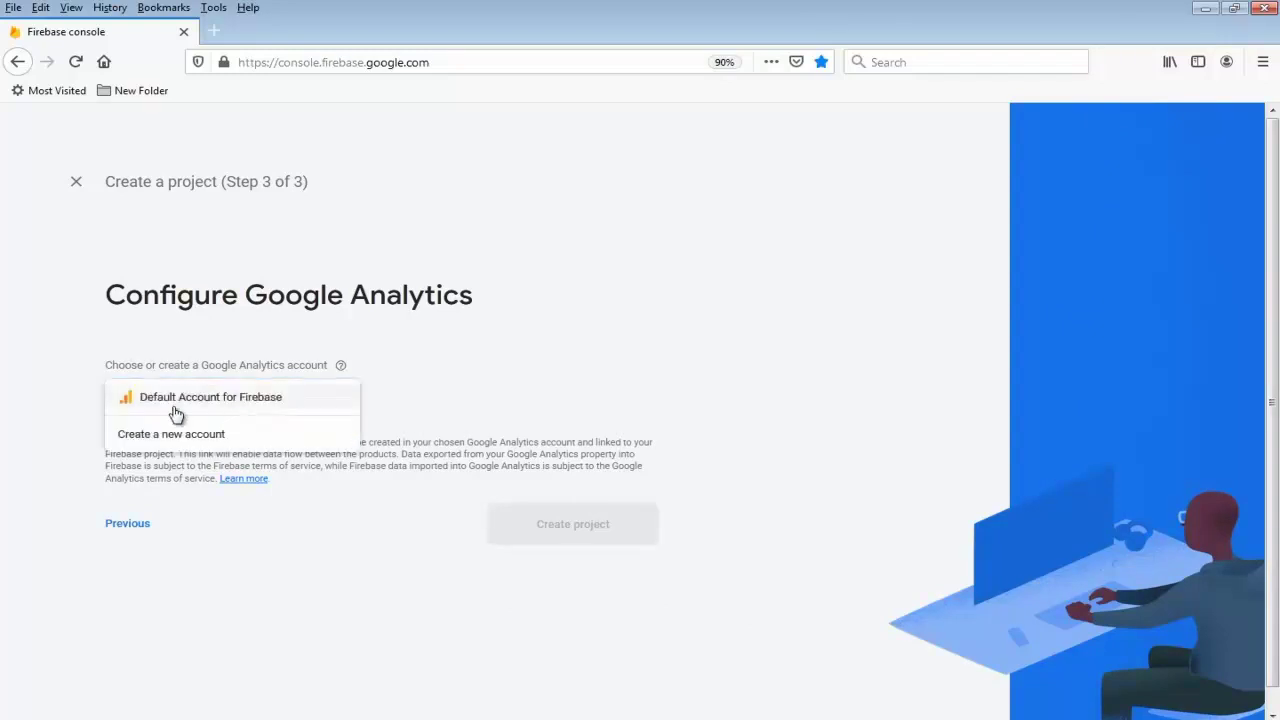
left_click(297, 405)
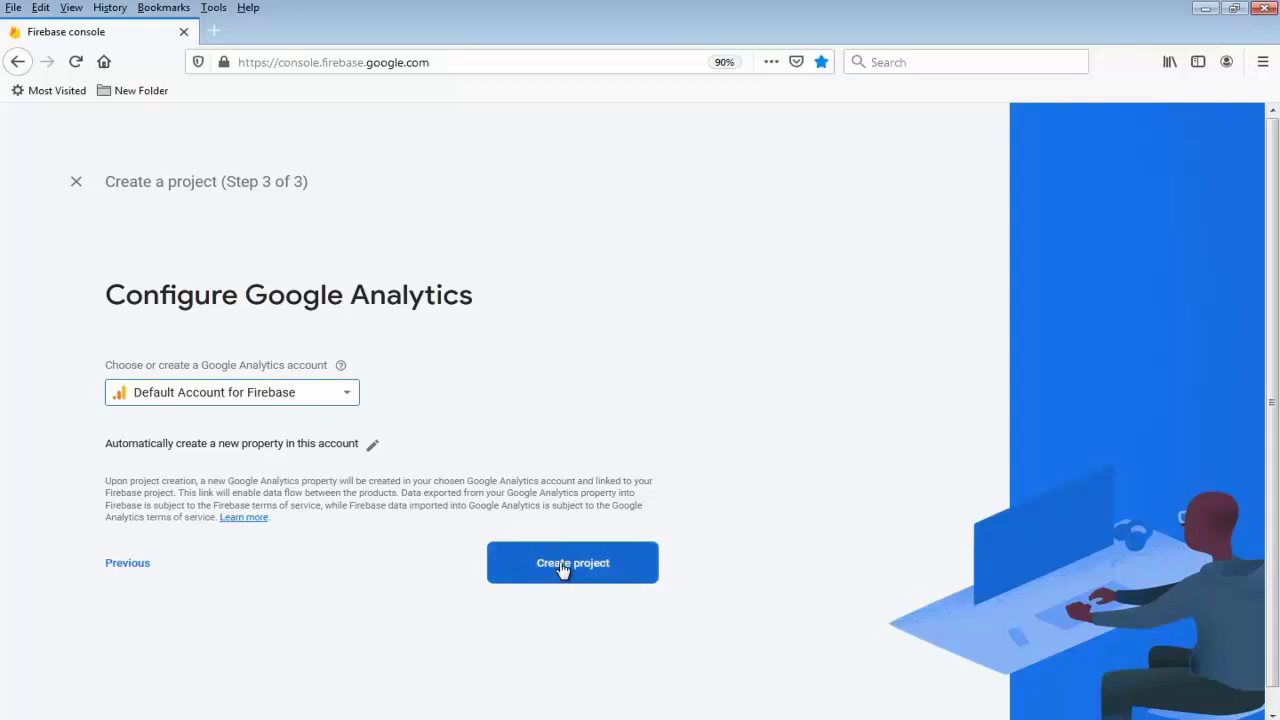
left_click(562, 566)
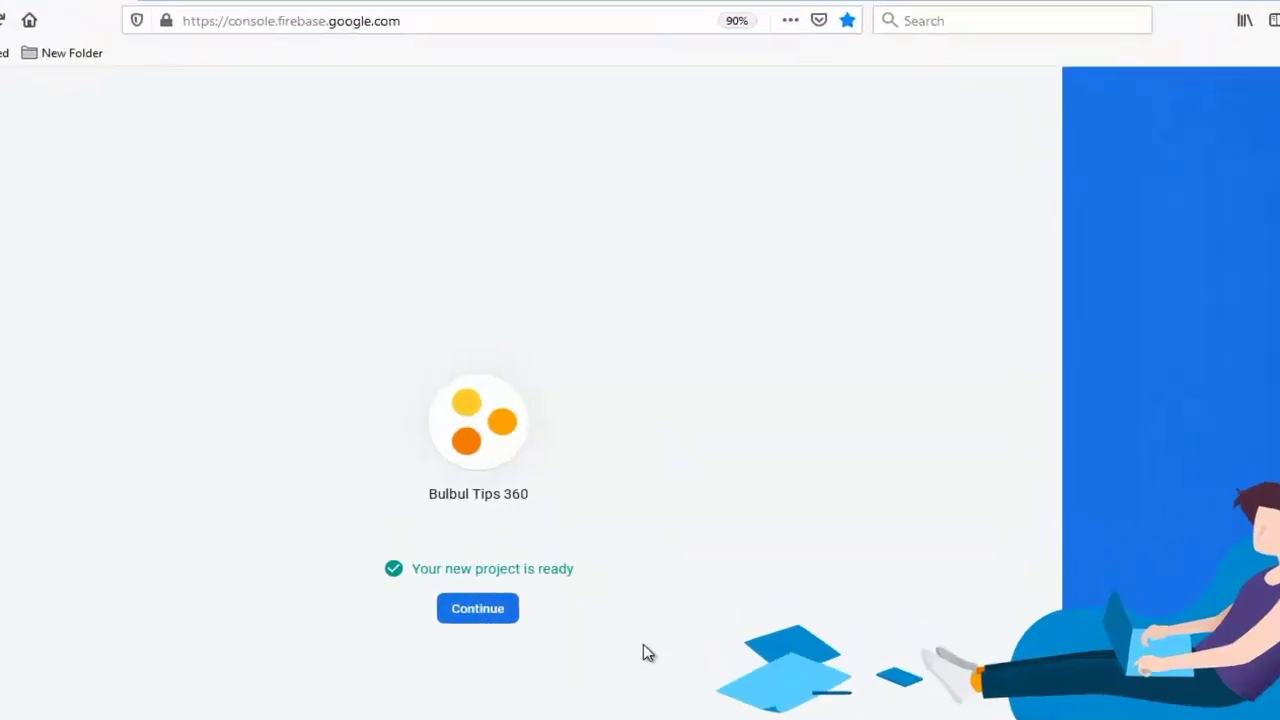
left_click(455, 678)
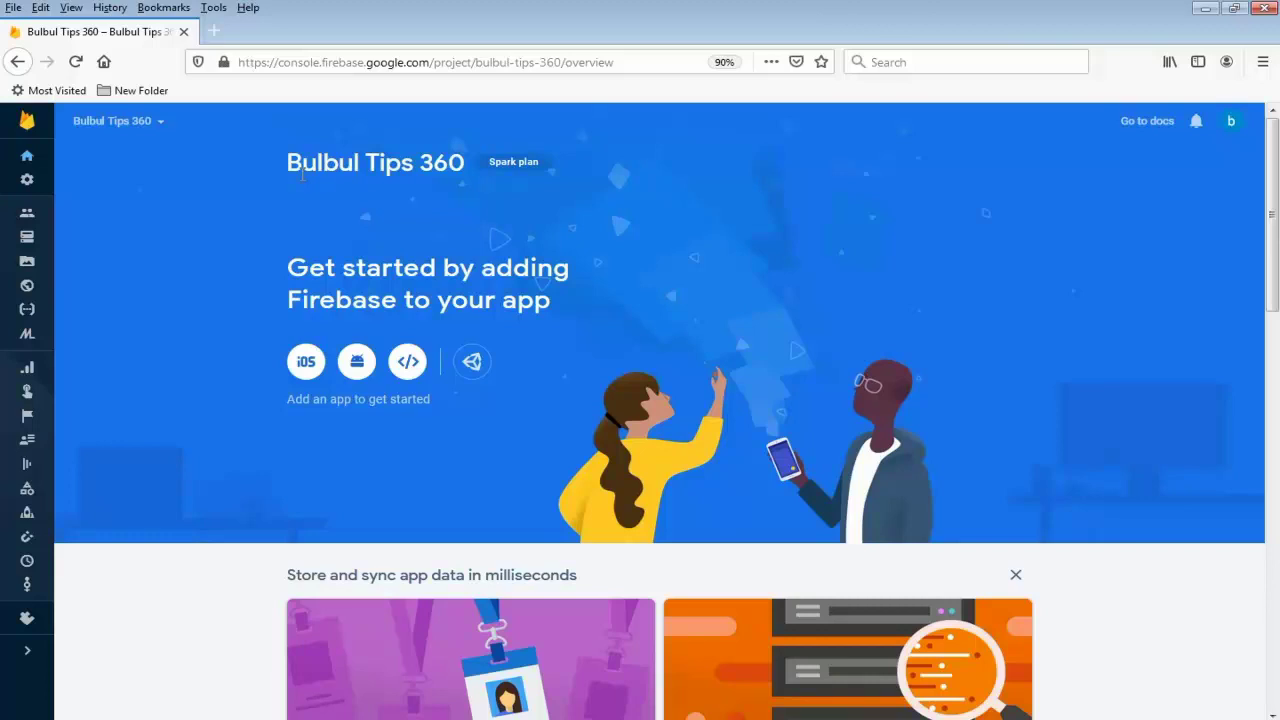
Step: Browse the feature cards on the project overview and open Cloud Firestore
left_click_drag(1277, 250, 1277, 645)
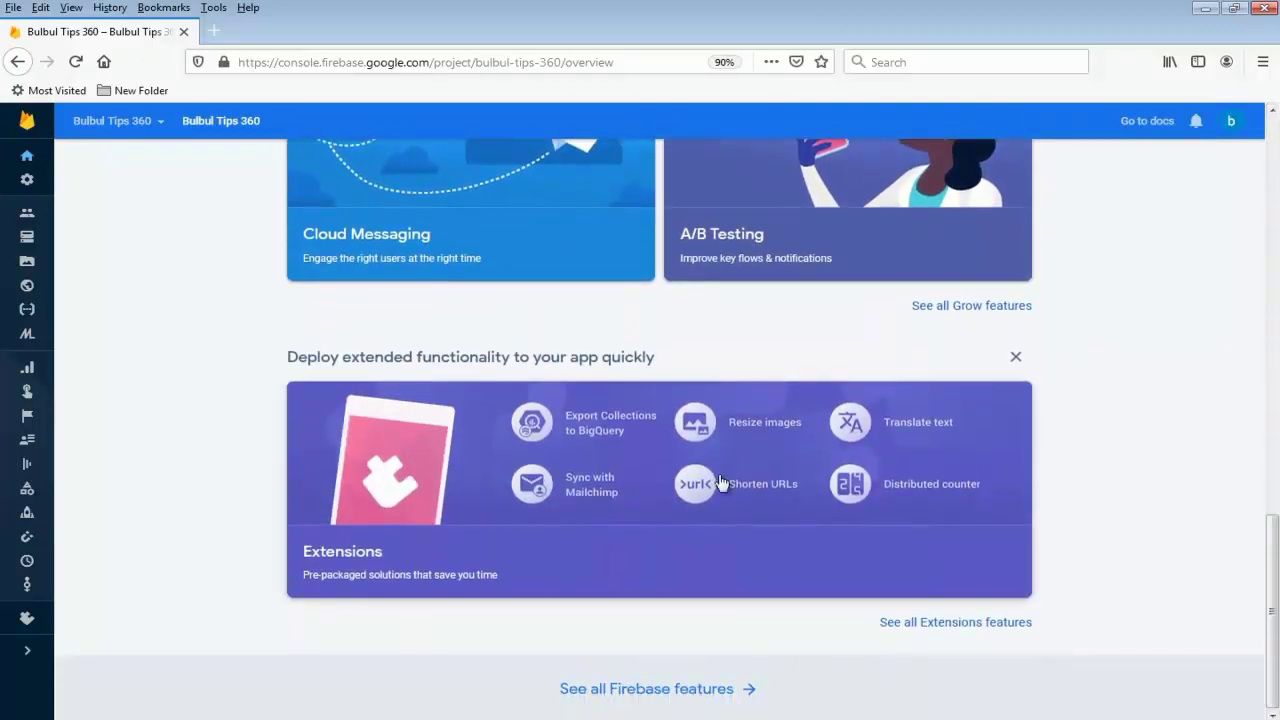
left_click_drag(1270, 523, 1272, 300)
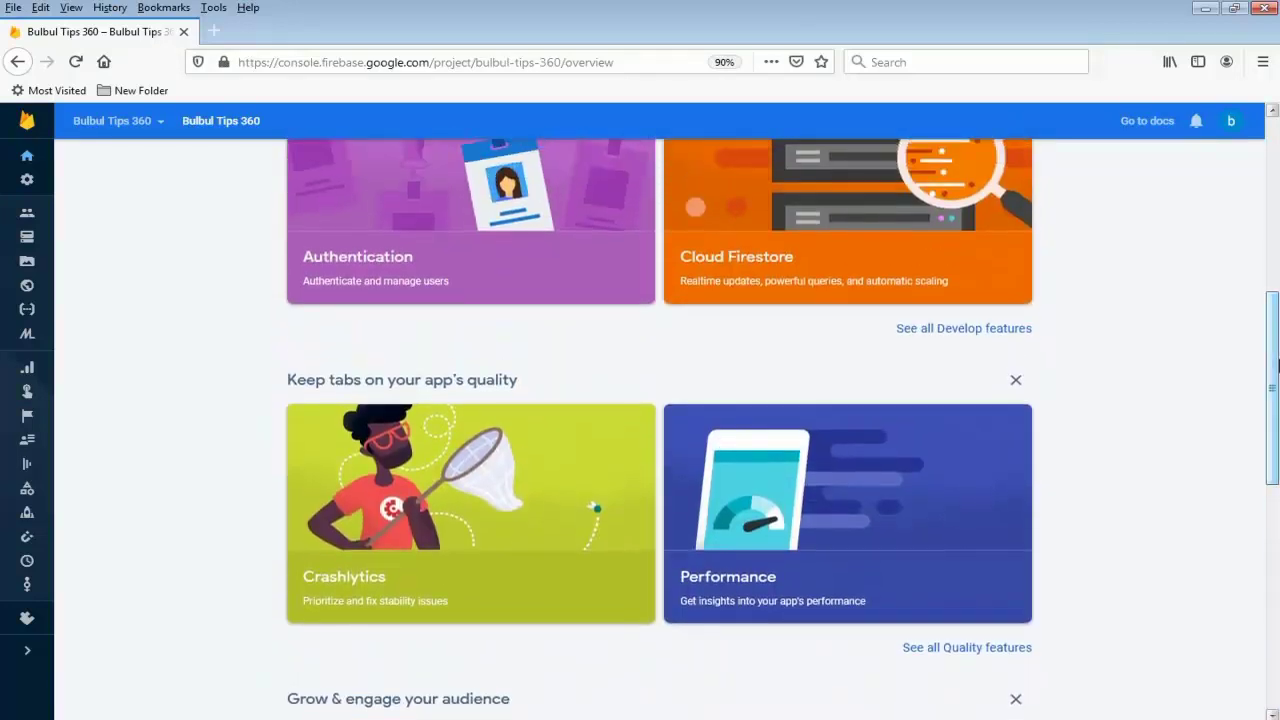
left_click_drag(1276, 397, 1277, 355)
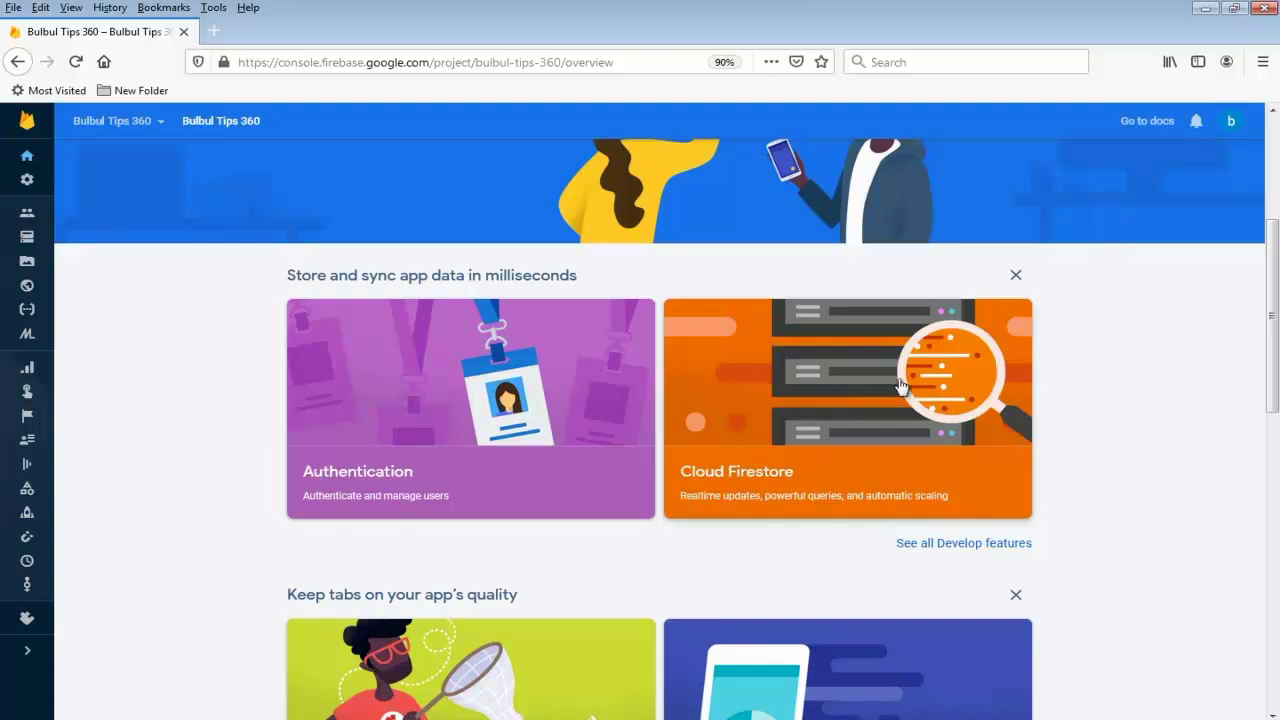
left_click(836, 401)
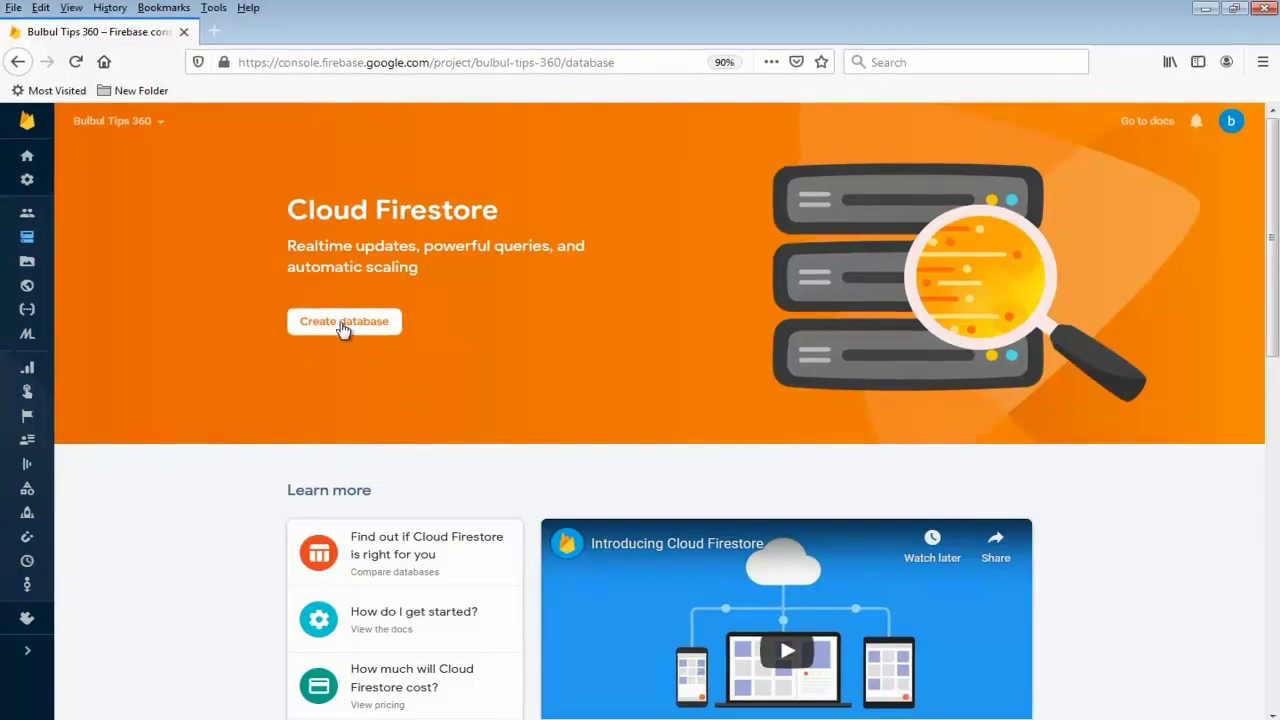
Step: Create a Cloud Firestore database in test mode with the location nam5 (us-central)
left_click(342, 323)
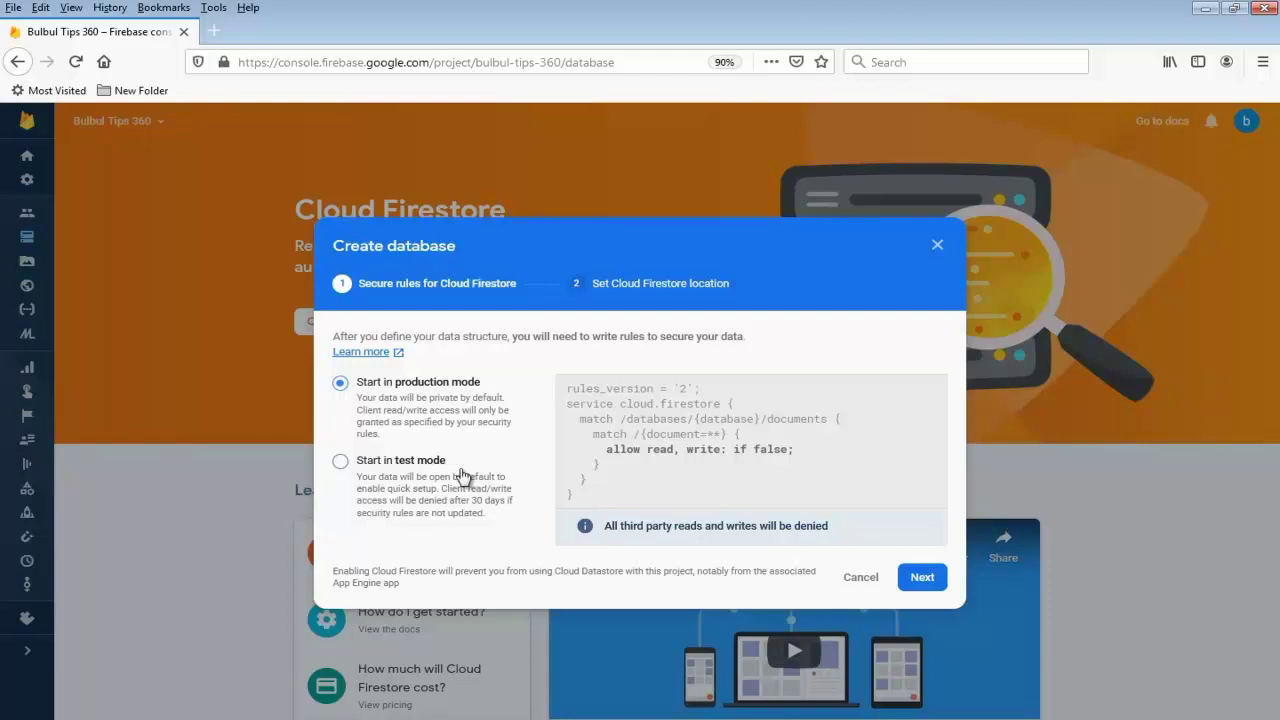
left_click(341, 465)
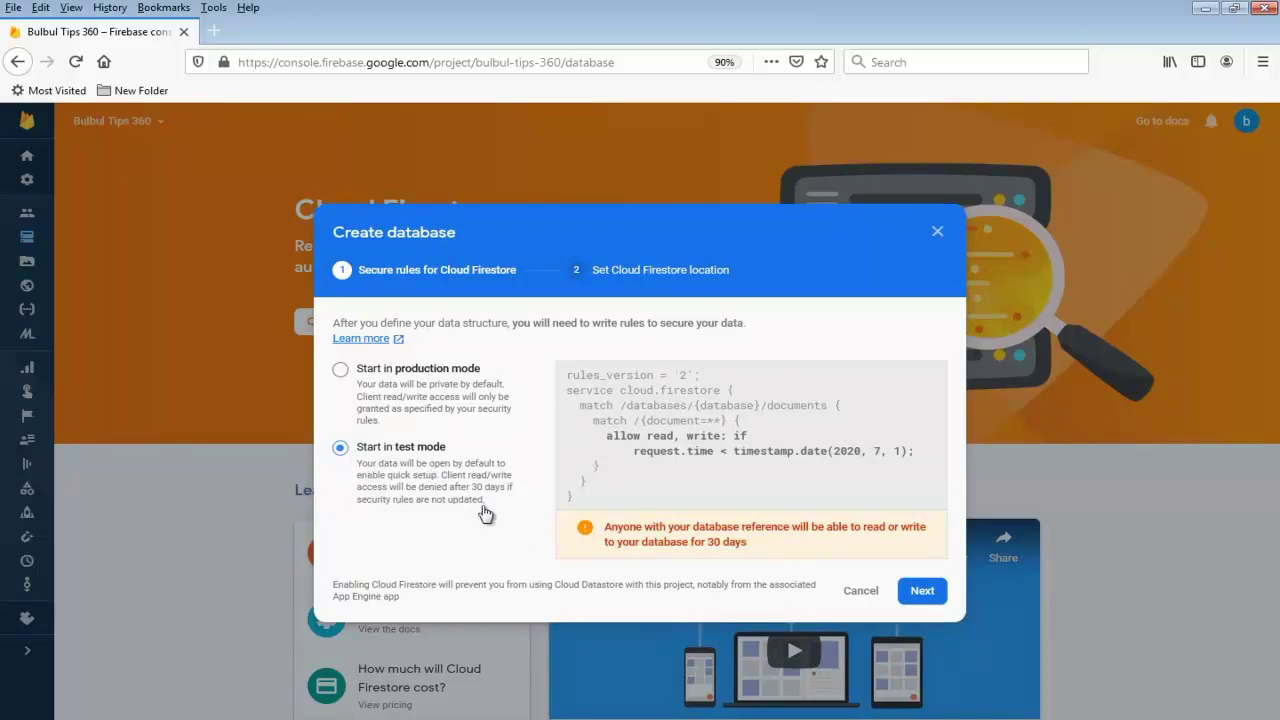
left_click(922, 592)
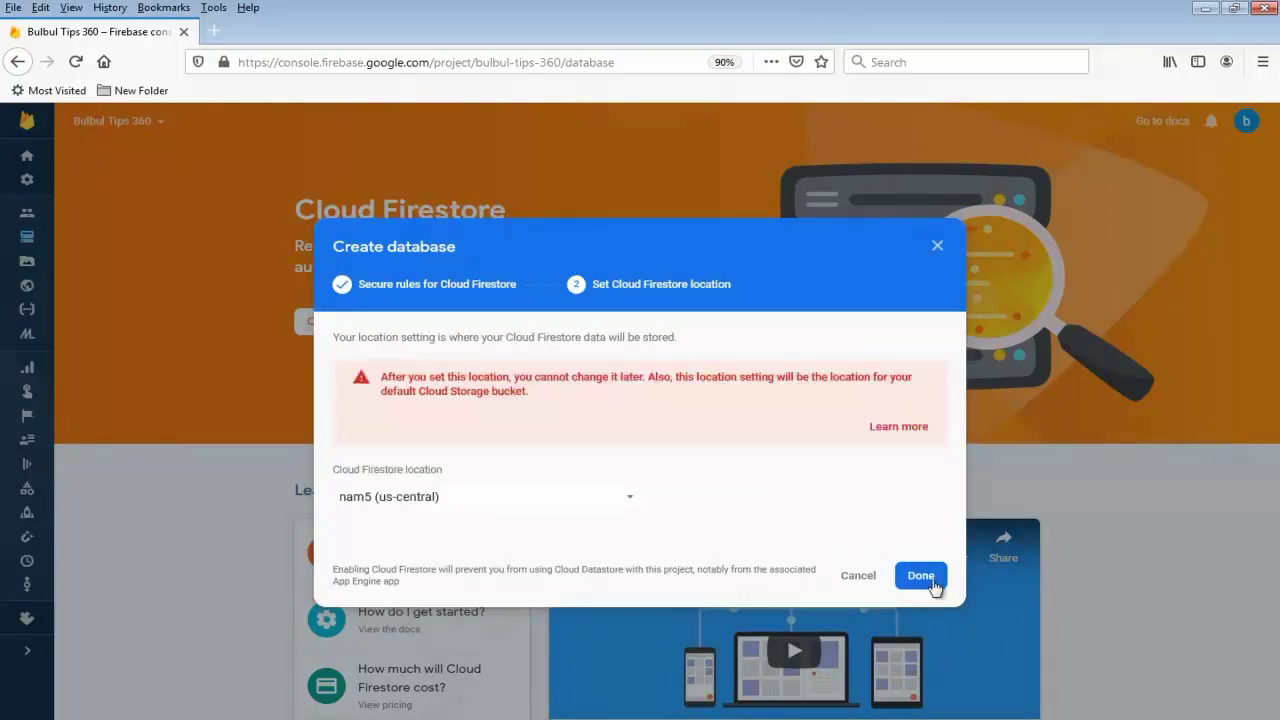
left_click(930, 579)
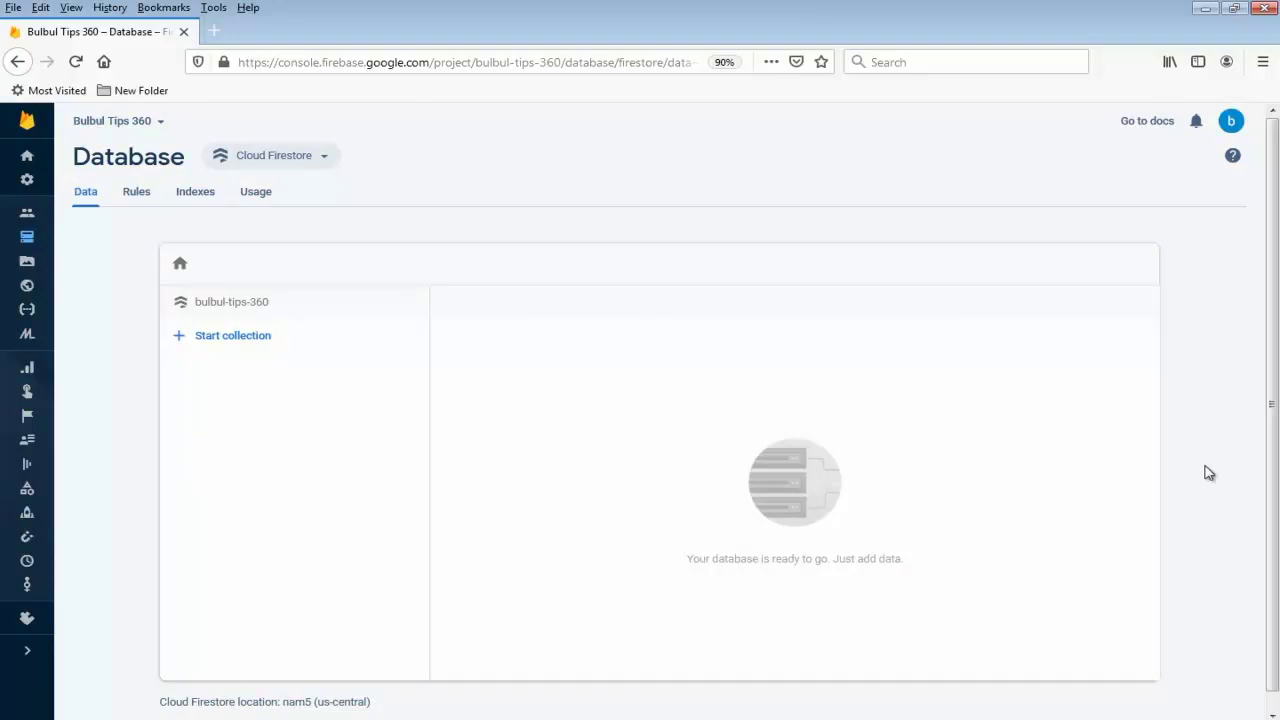
Step: Switch from Cloud Firestore to the Realtime Database and show its security rules for editing
left_click(324, 166)
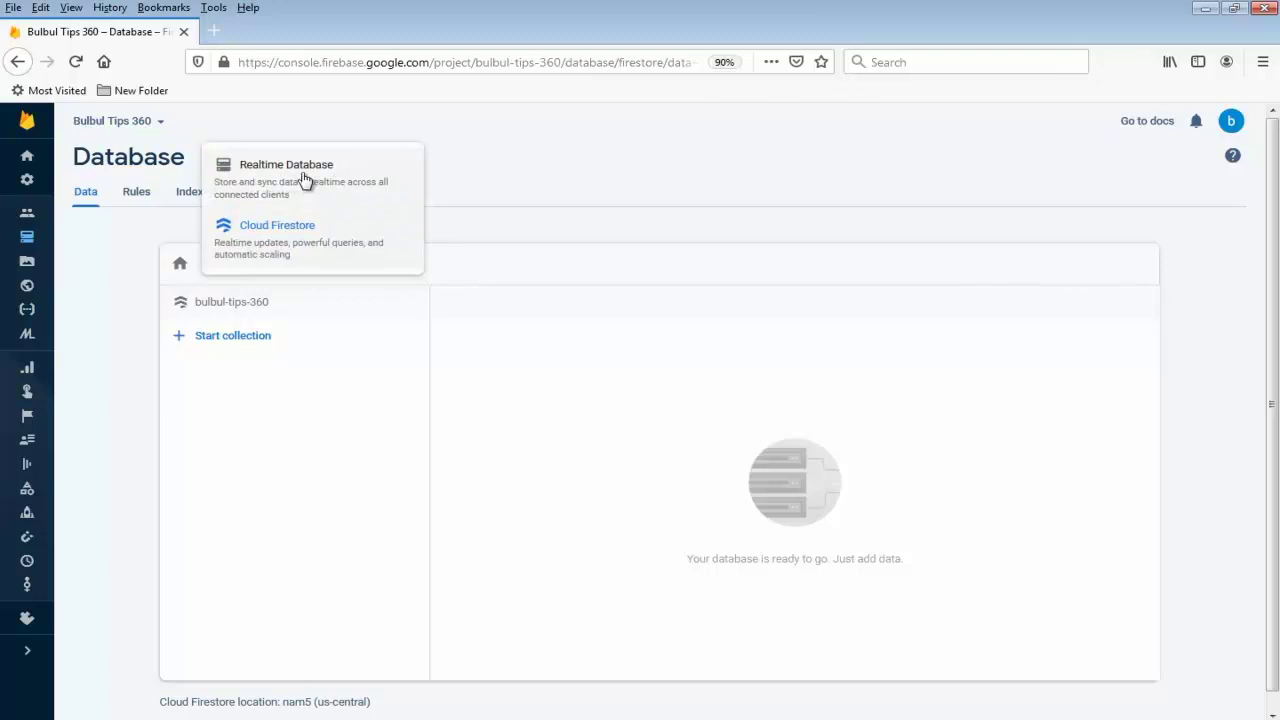
left_click(307, 179)
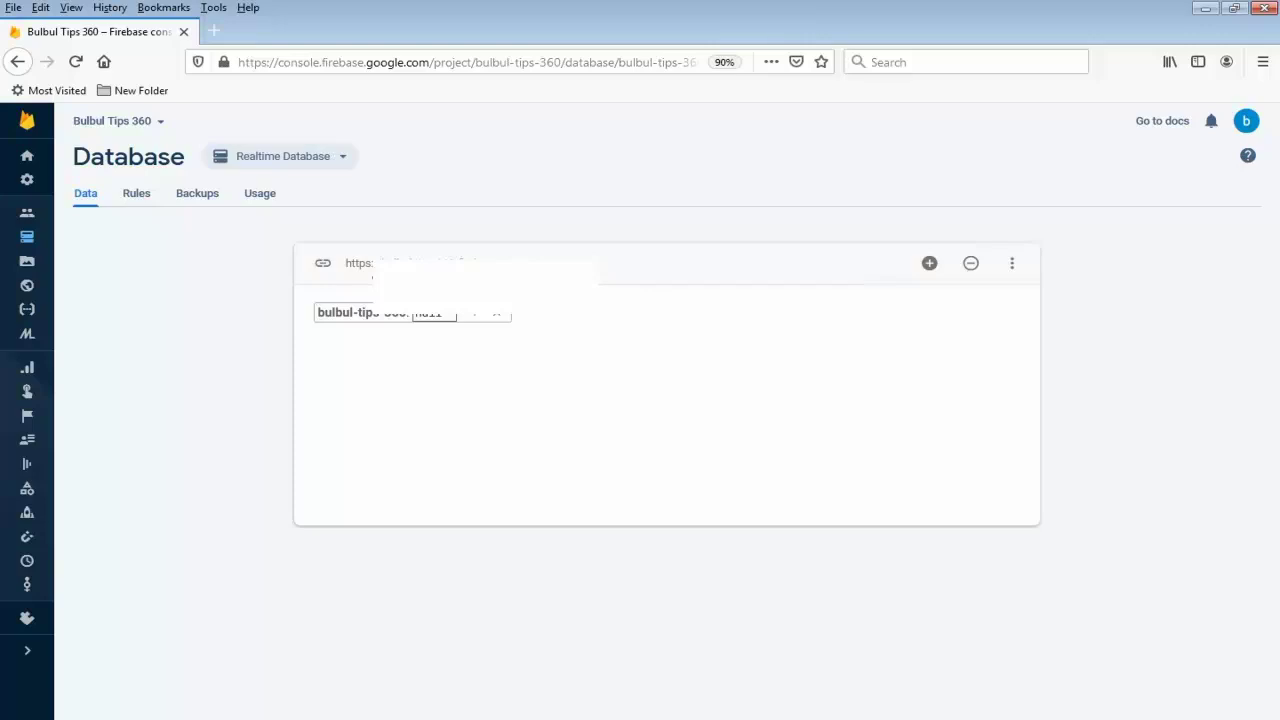
left_click(132, 143)
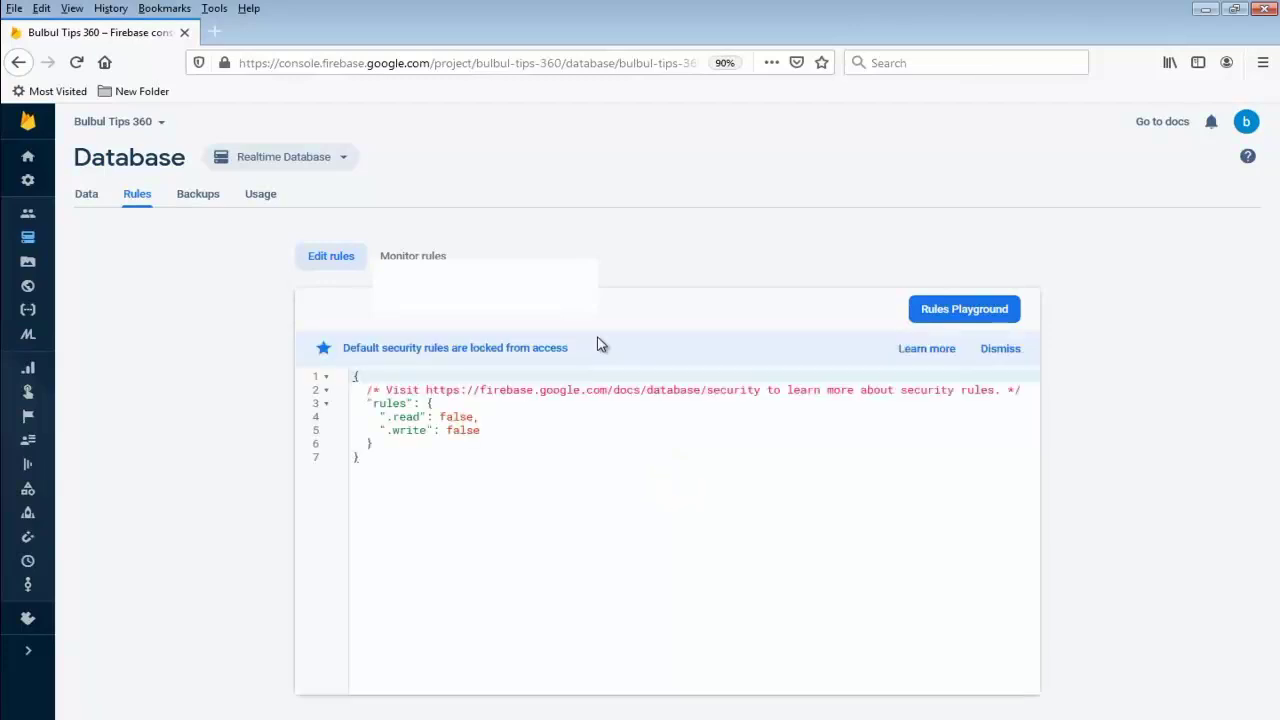
Step: Set the ".read" rule of the Realtime Database to "true" in quotation marks
left_click(456, 416)
left_click_drag(438, 416, 474, 416)
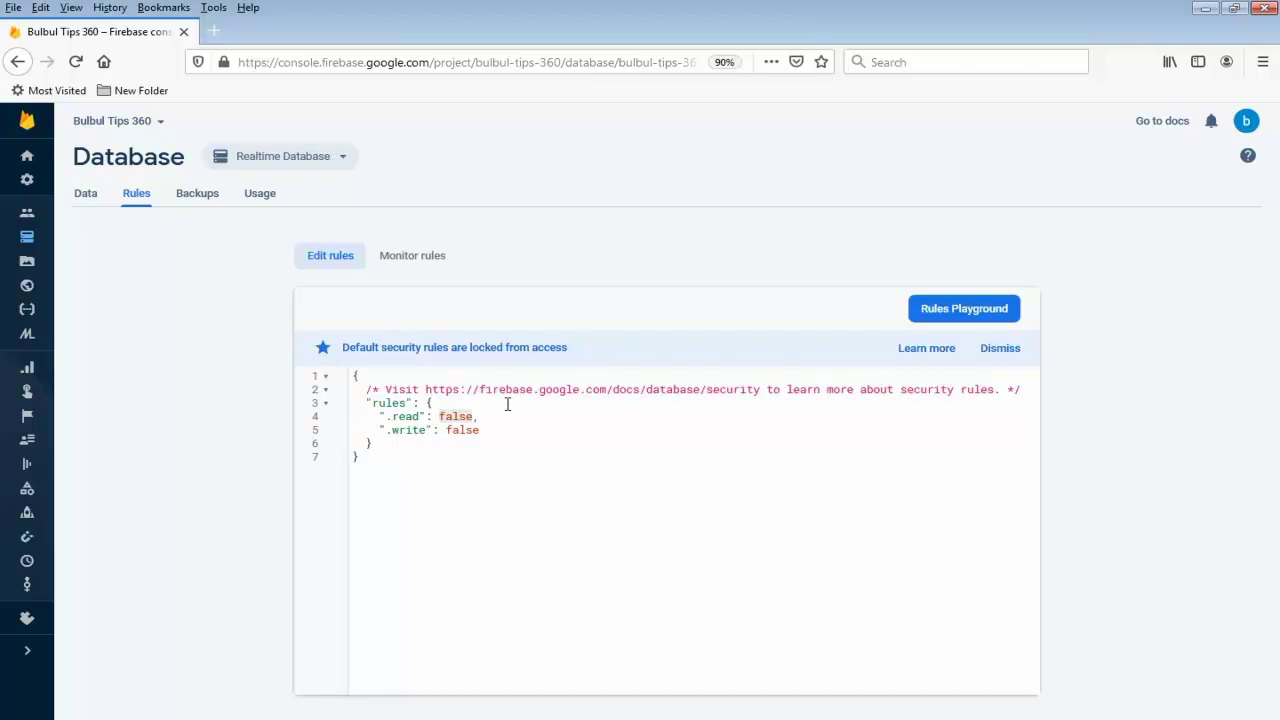
type("\"")
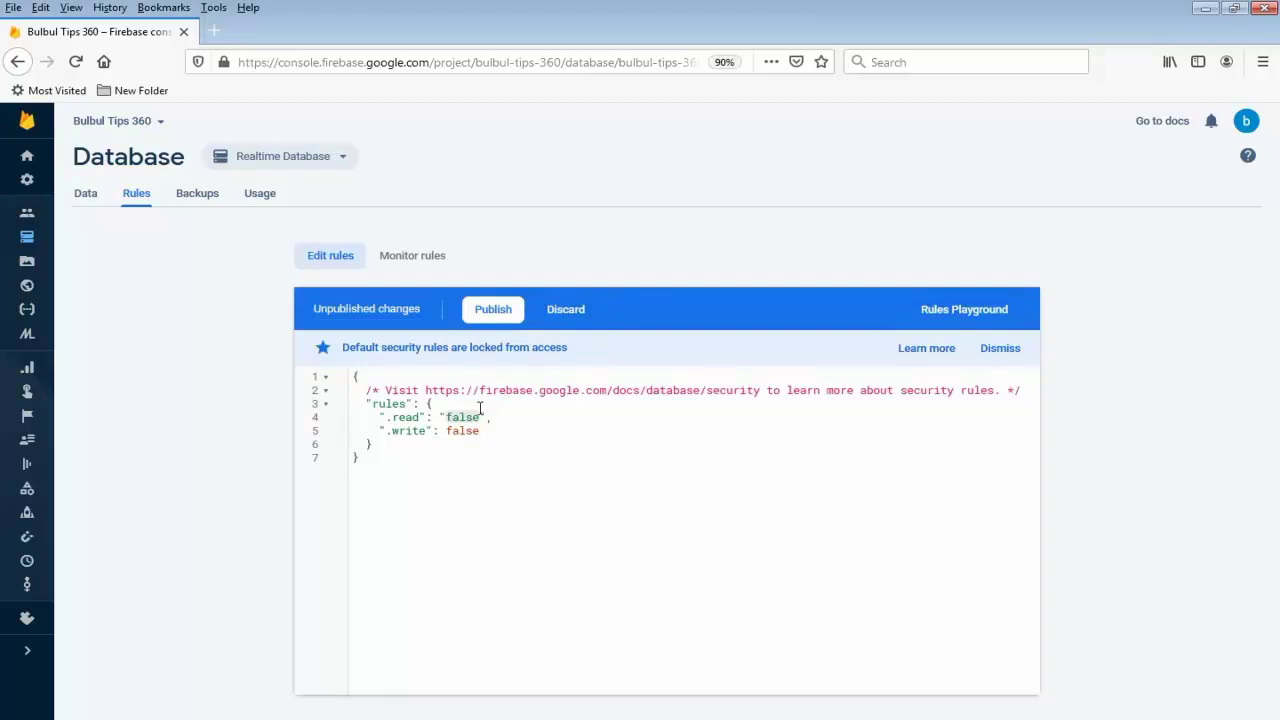
left_click(480, 416)
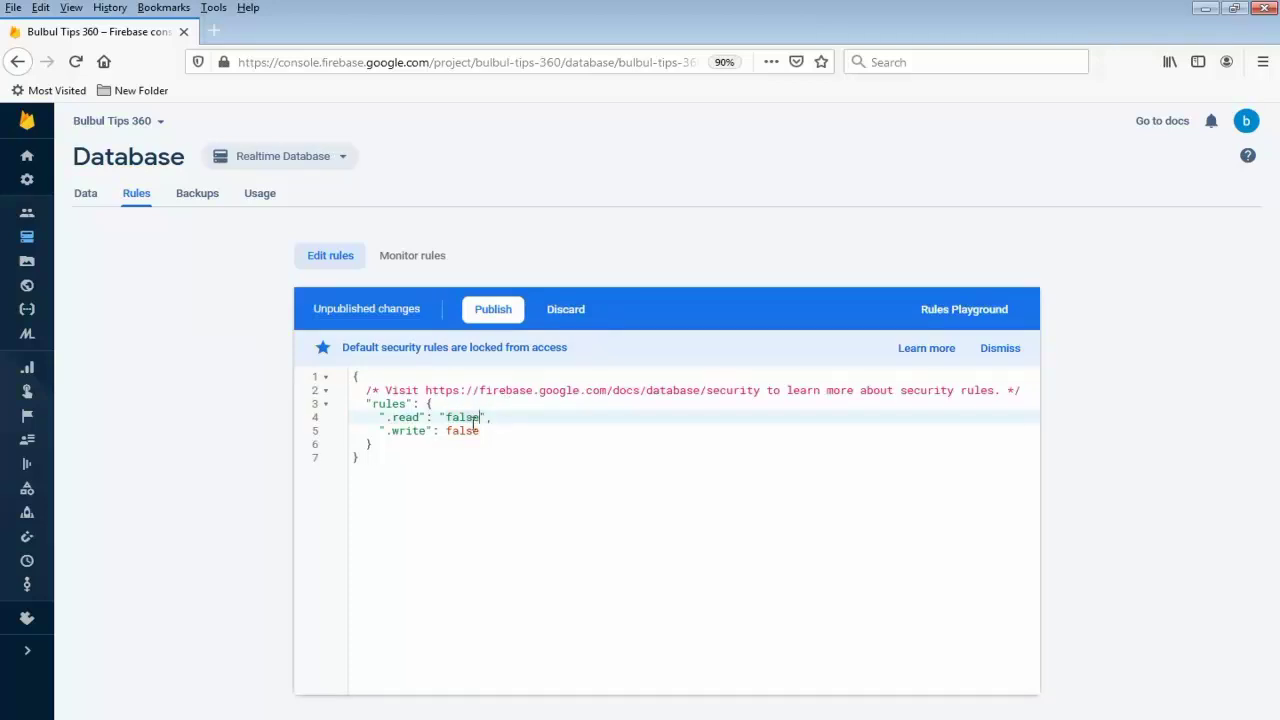
left_click_drag(447, 417, 482, 417)
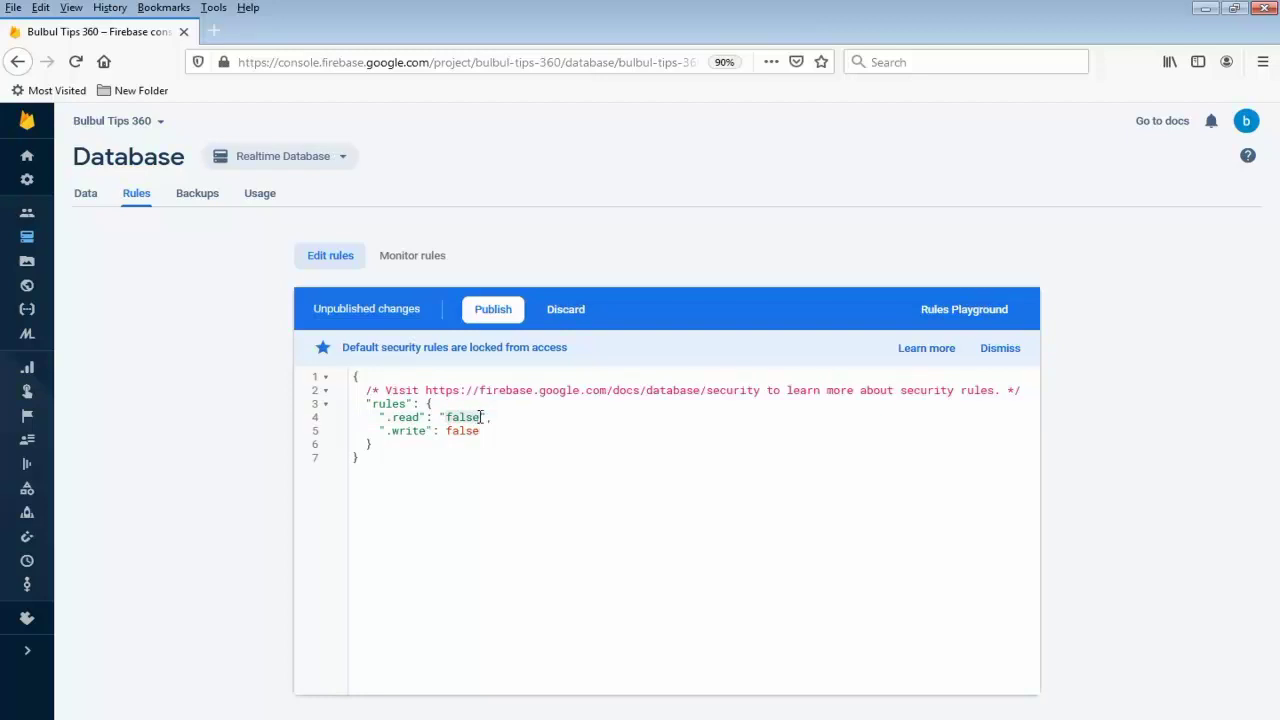
type("tr")
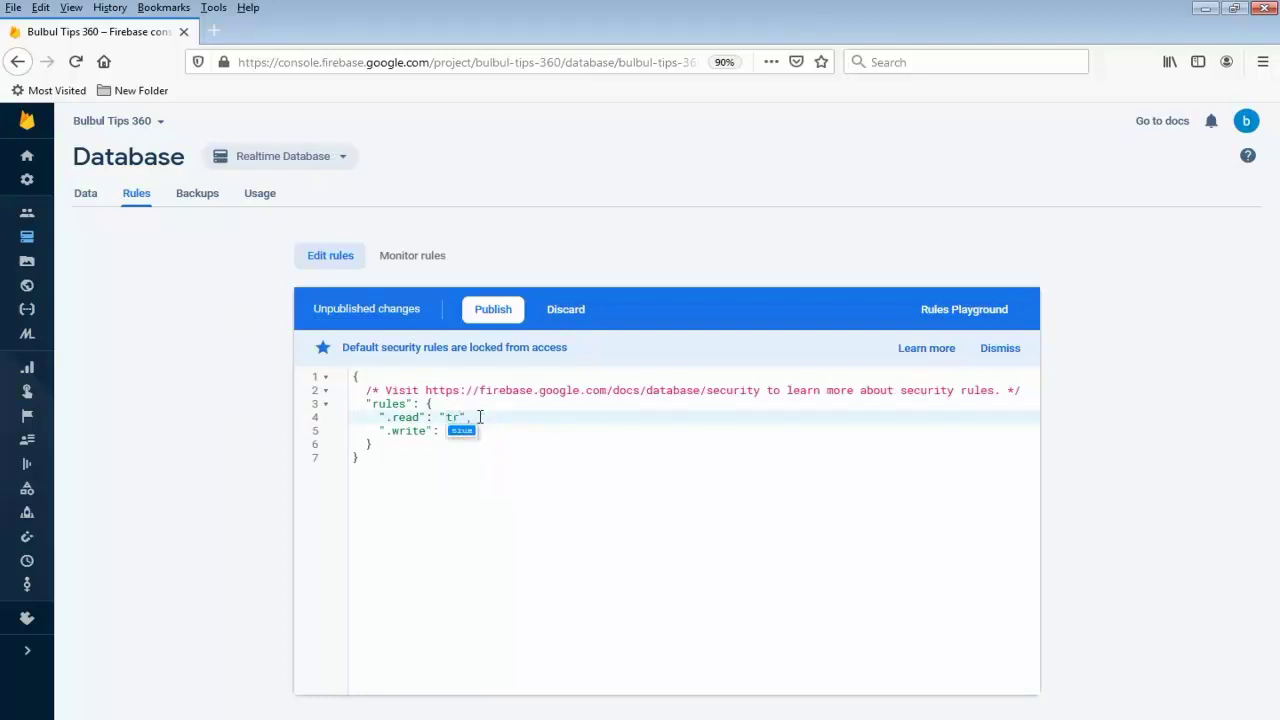
left_click(466, 431)
left_click(548, 446)
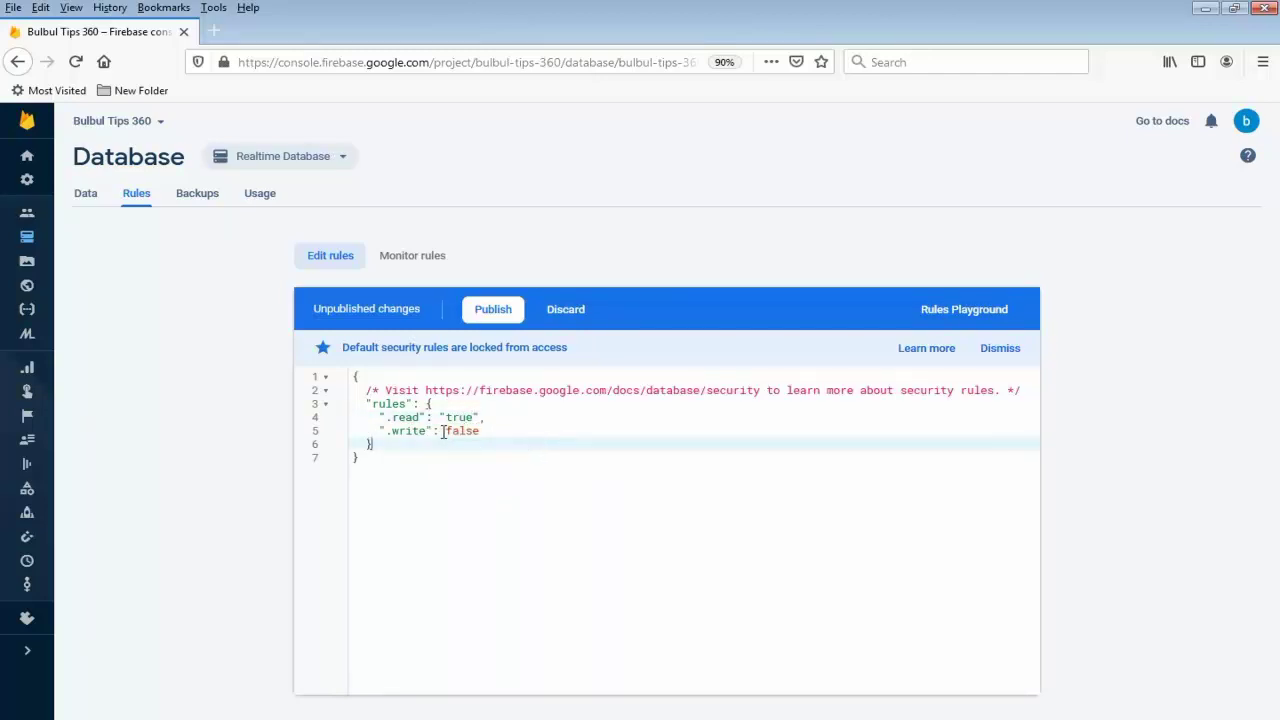
Step: Set the ".write" rule to "true" in quotation marks and publish the changed rules
left_click_drag(443, 431, 482, 434)
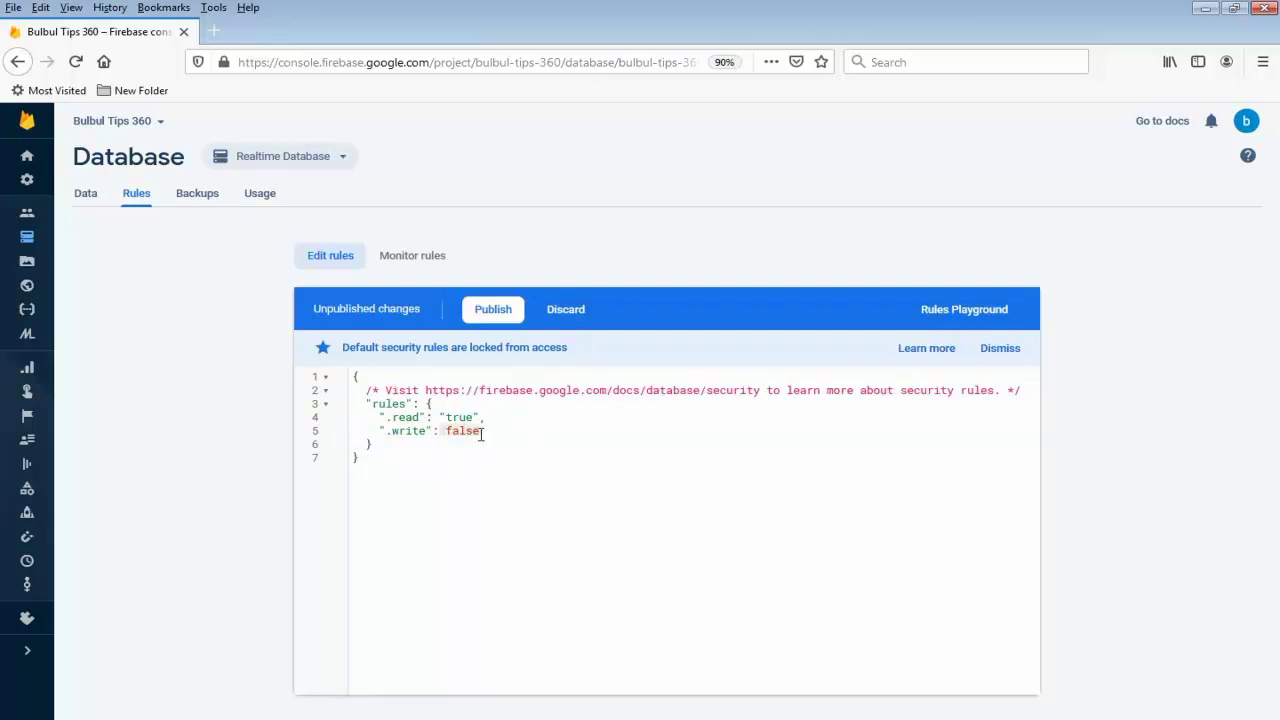
type("\"")
type("tr")
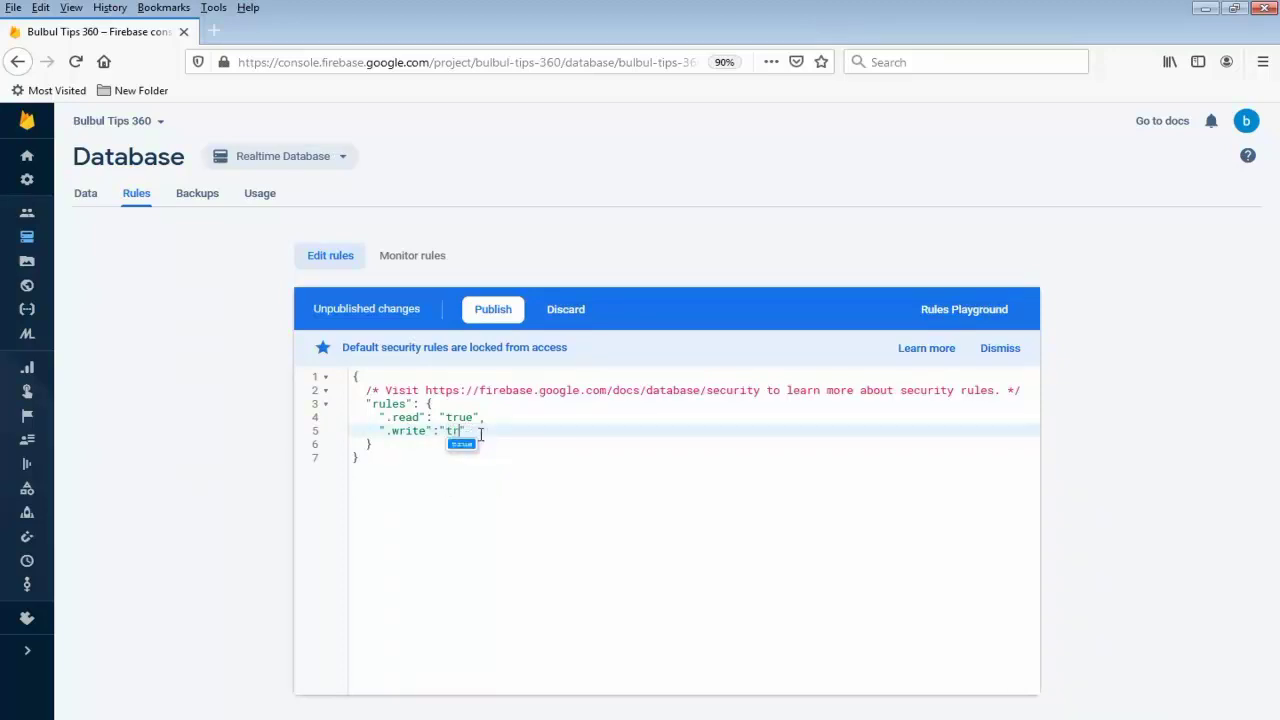
type("ue")
left_click(557, 495)
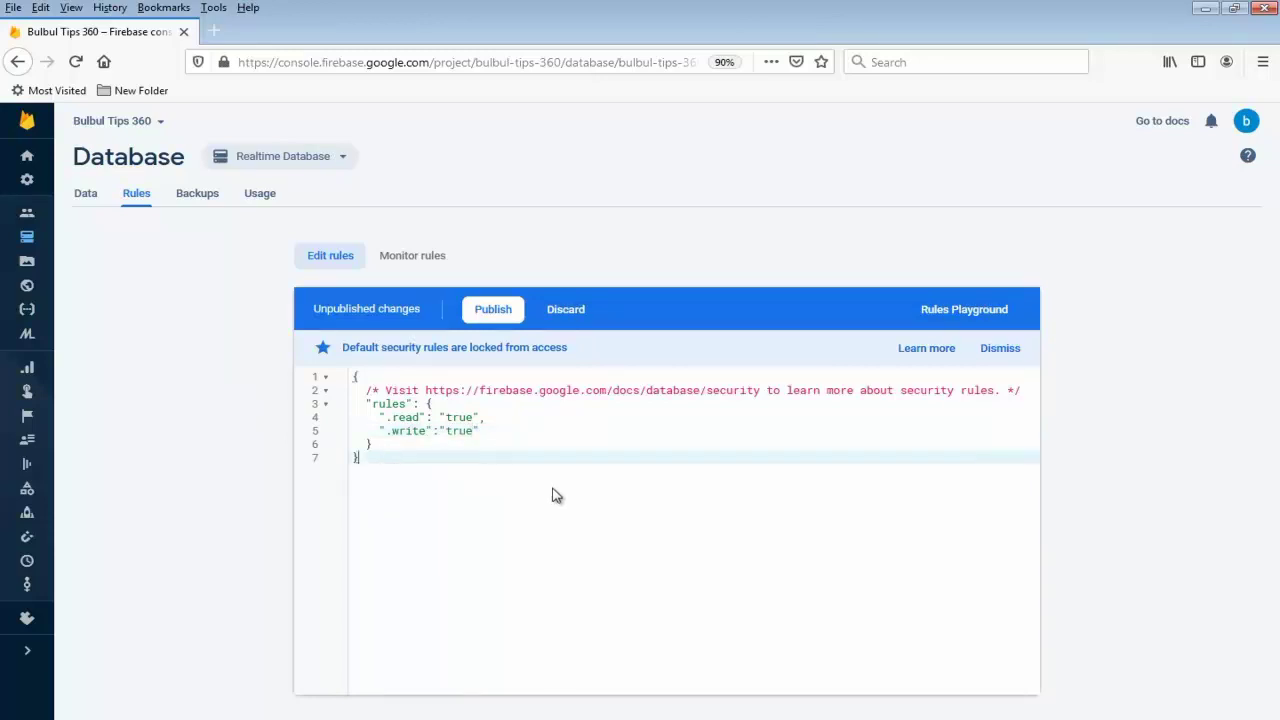
left_click(518, 313)
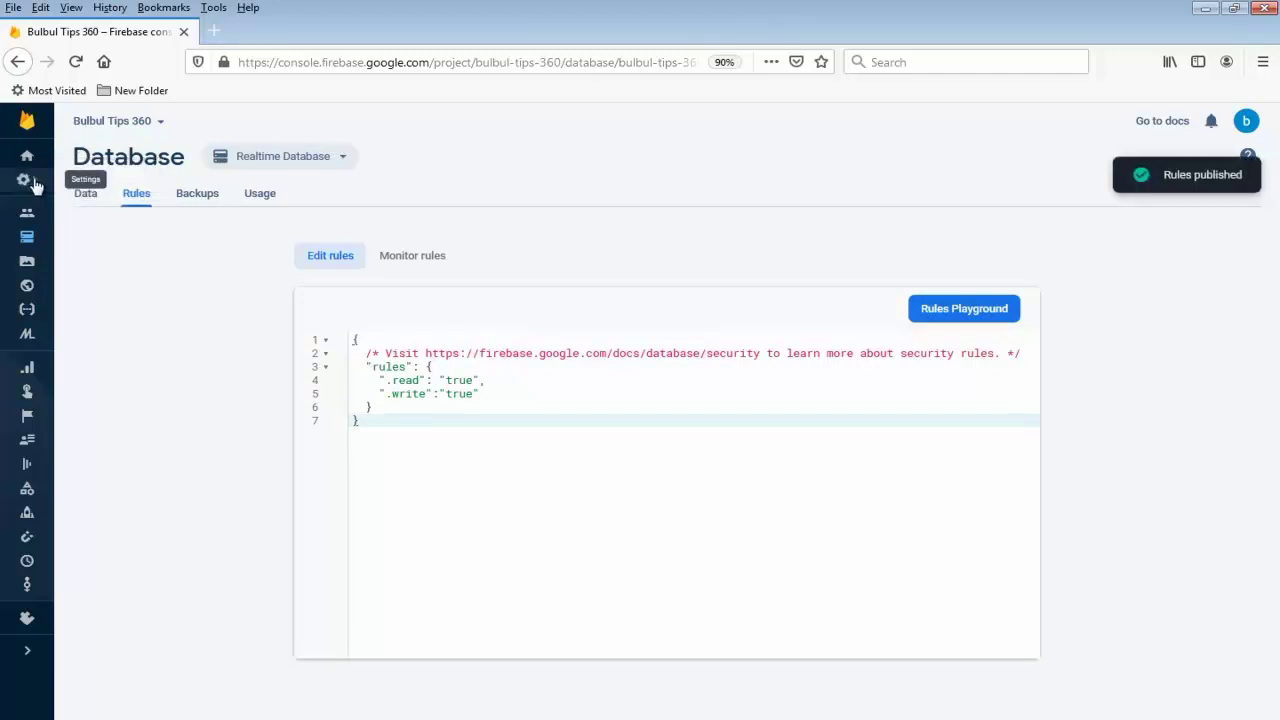
Step: Open the general project settings and select the Web API Key value
right_click(35, 185)
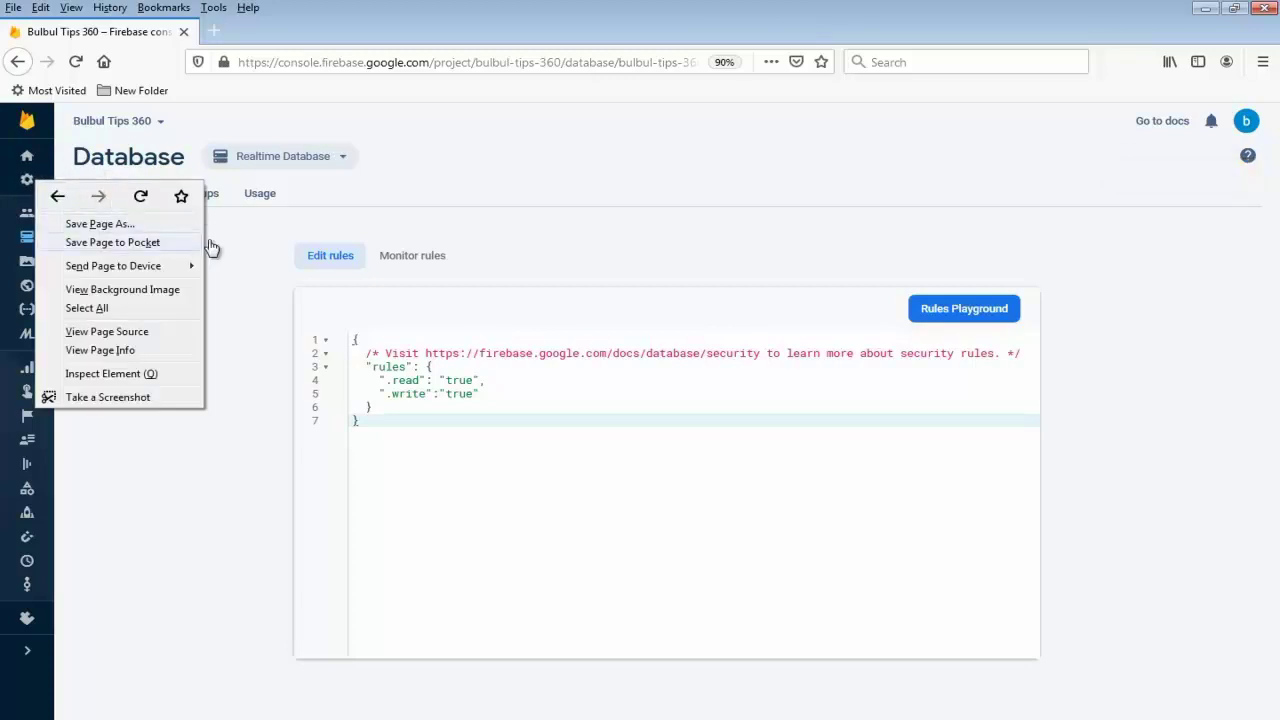
left_click(232, 252)
left_click(35, 180)
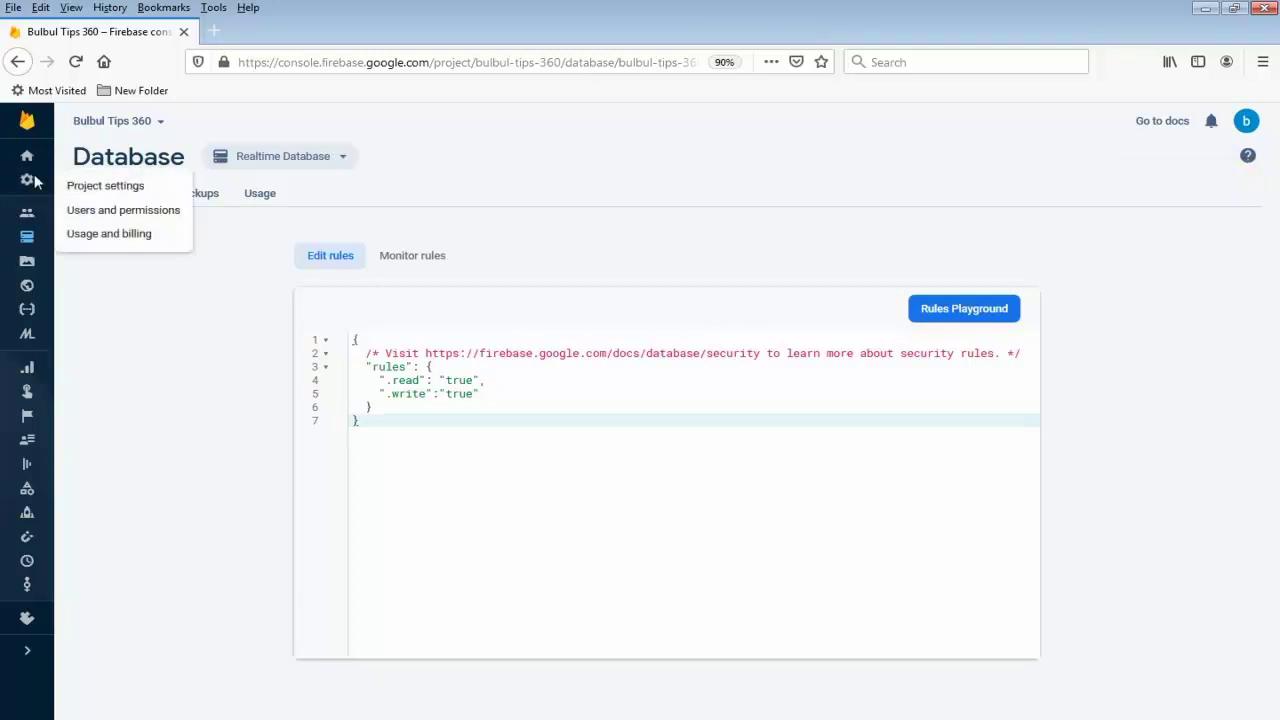
right_click(112, 188)
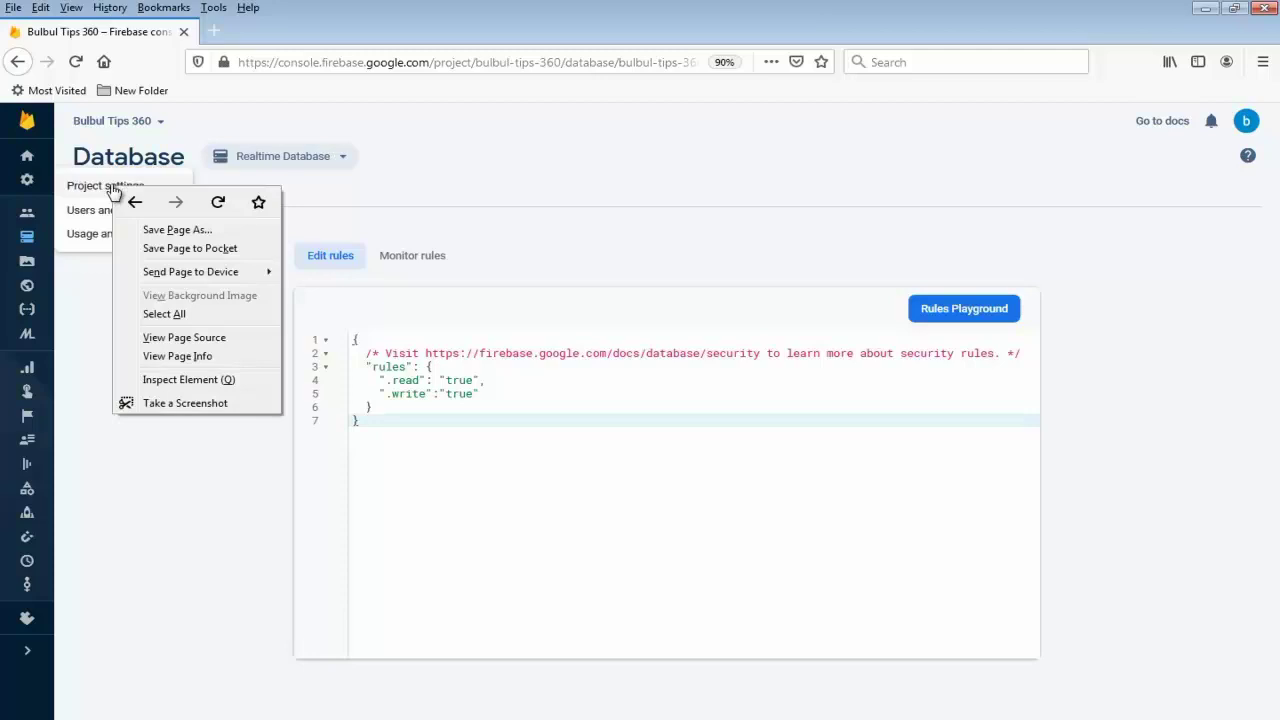
key("Escape")
left_click(28, 185)
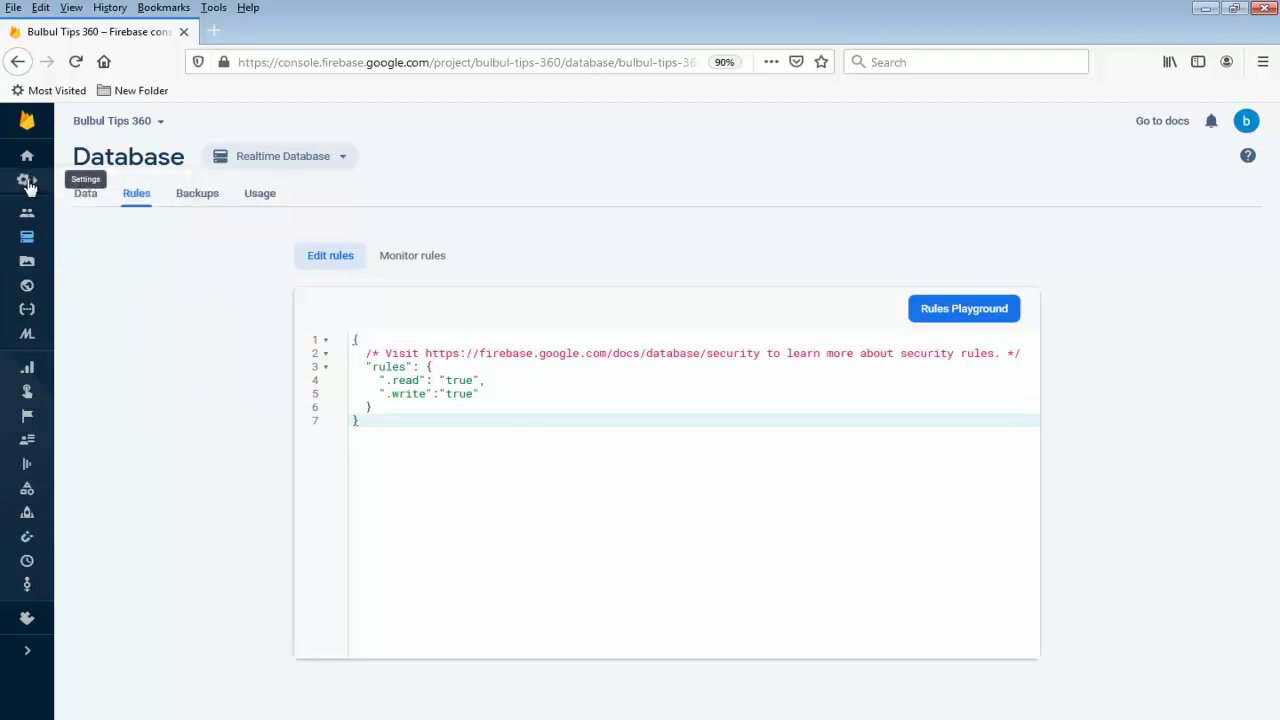
left_click(28, 184)
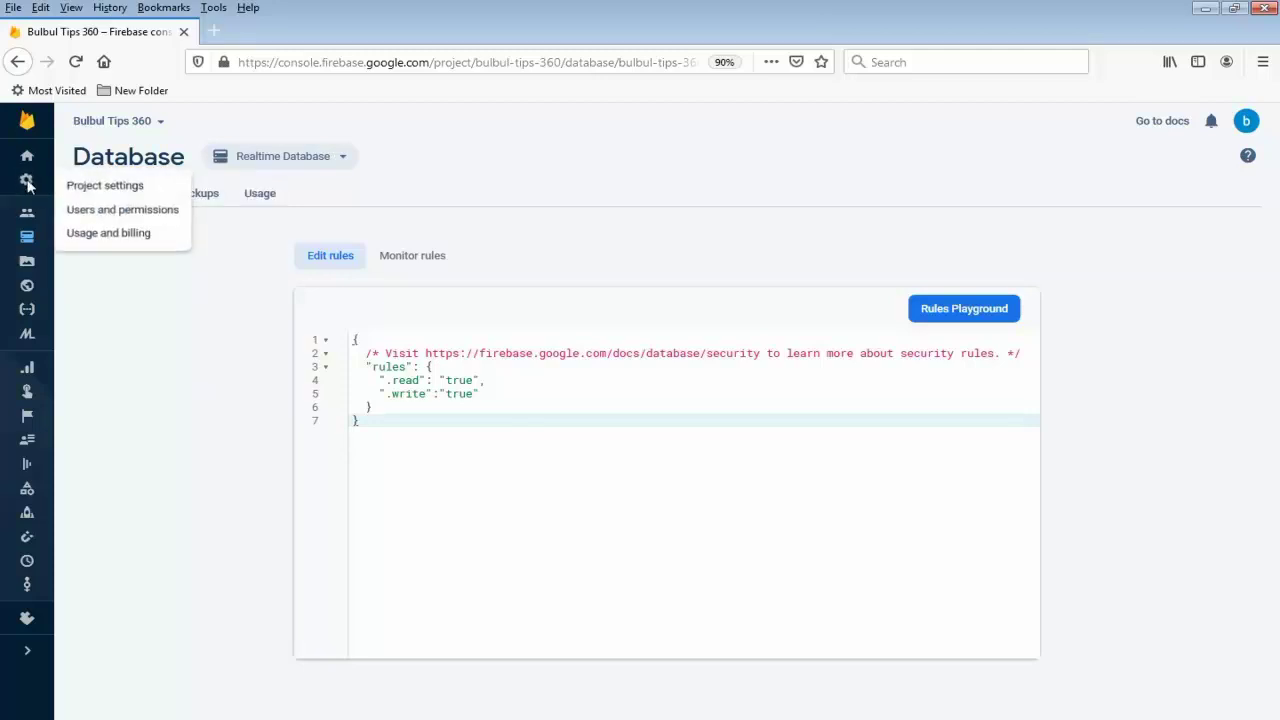
left_click(154, 196)
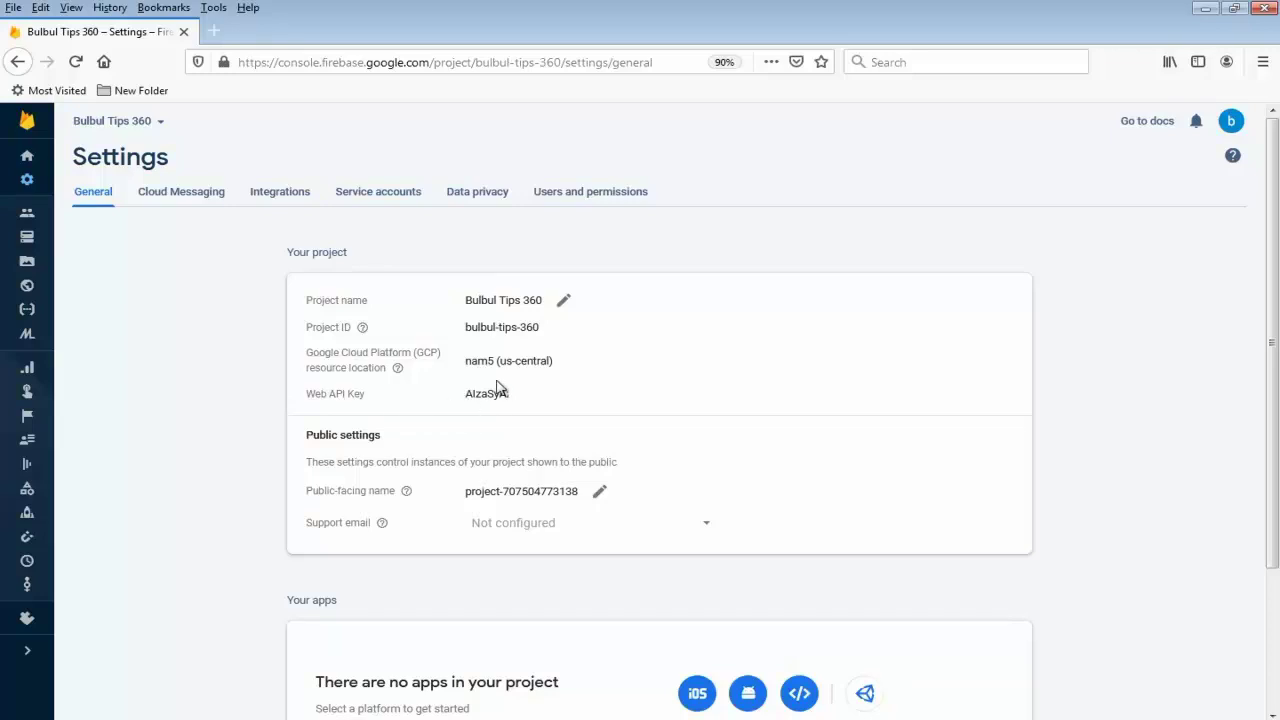
left_click_drag(468, 396, 509, 394)
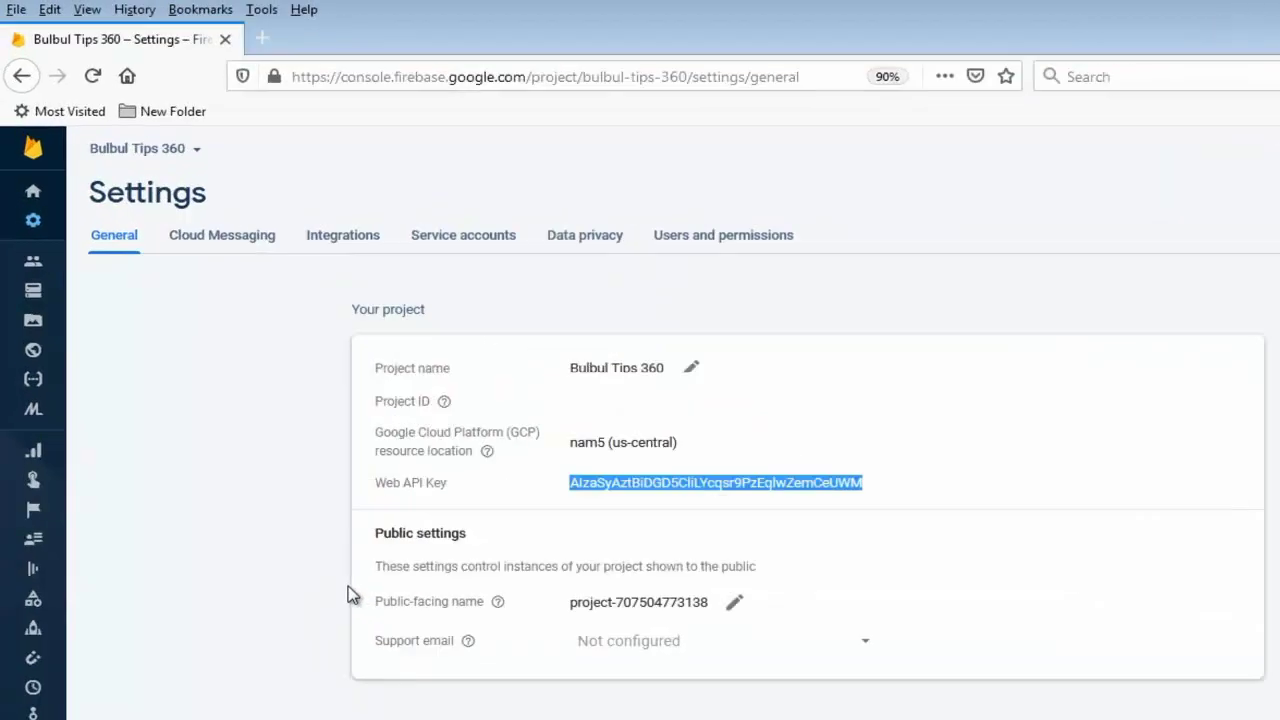
right_click(60, 470)
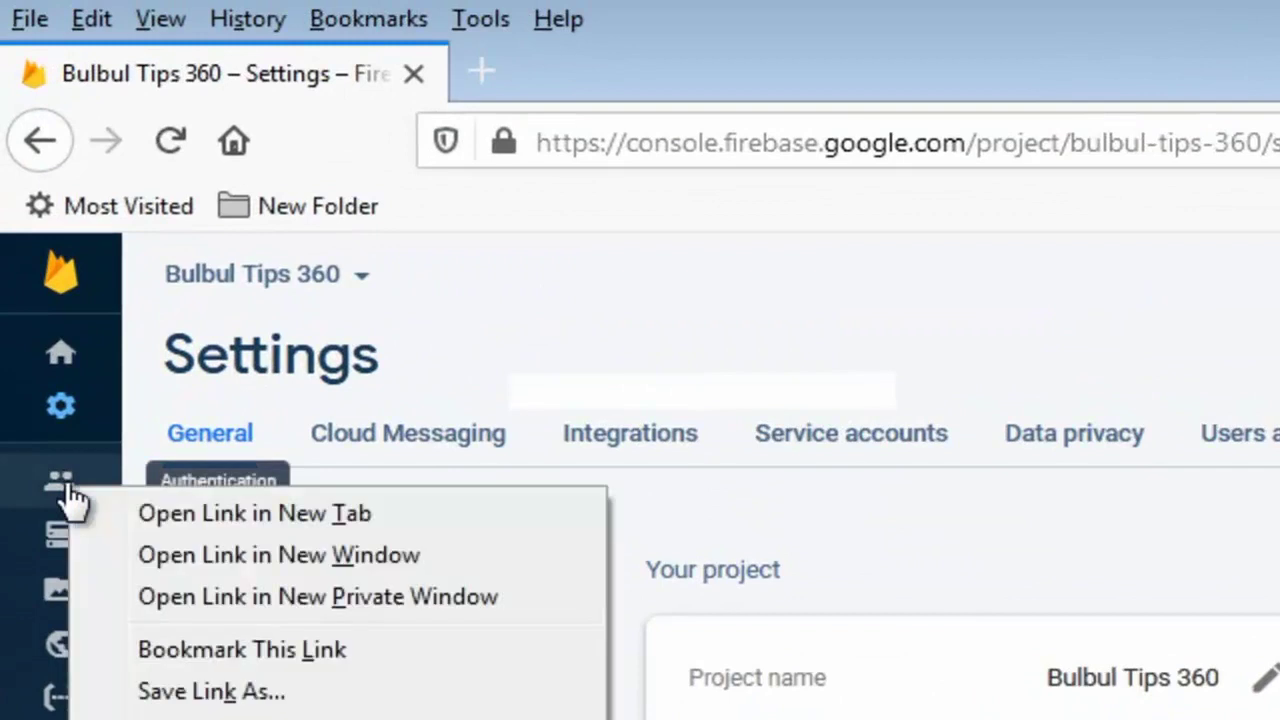
left_click(201, 513)
left_click(655, 78)
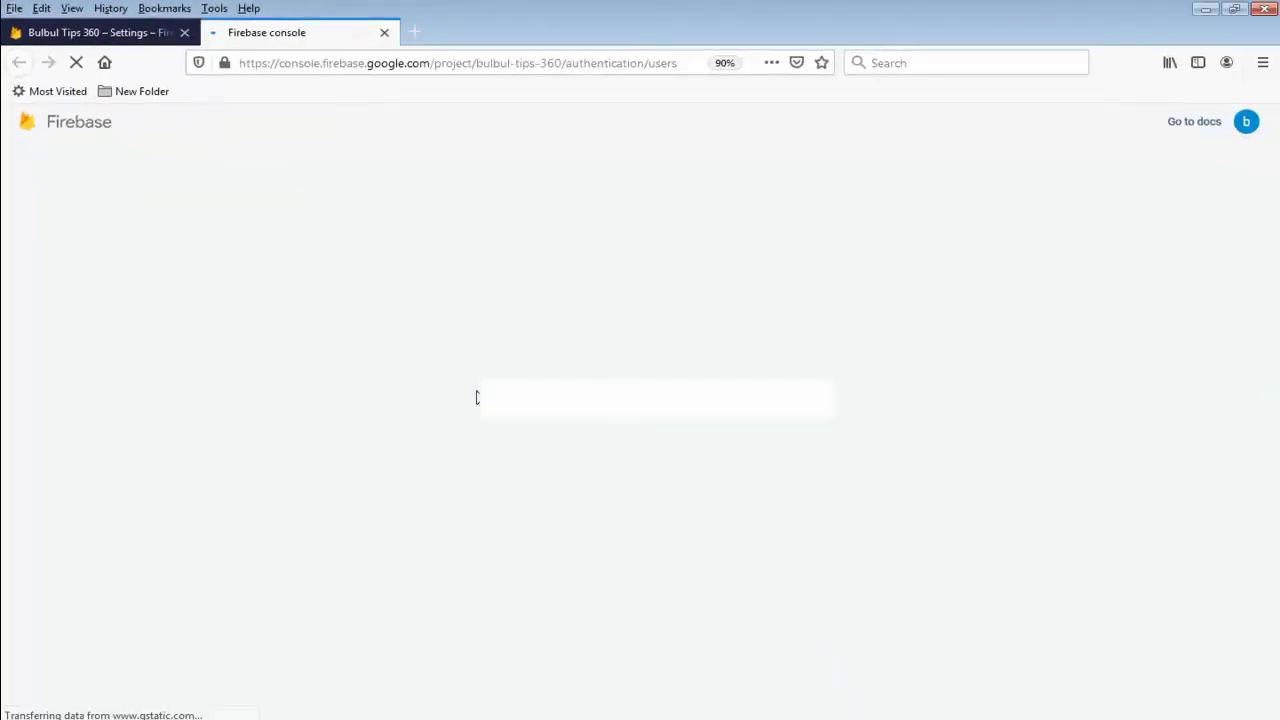
key("ctrl+w")
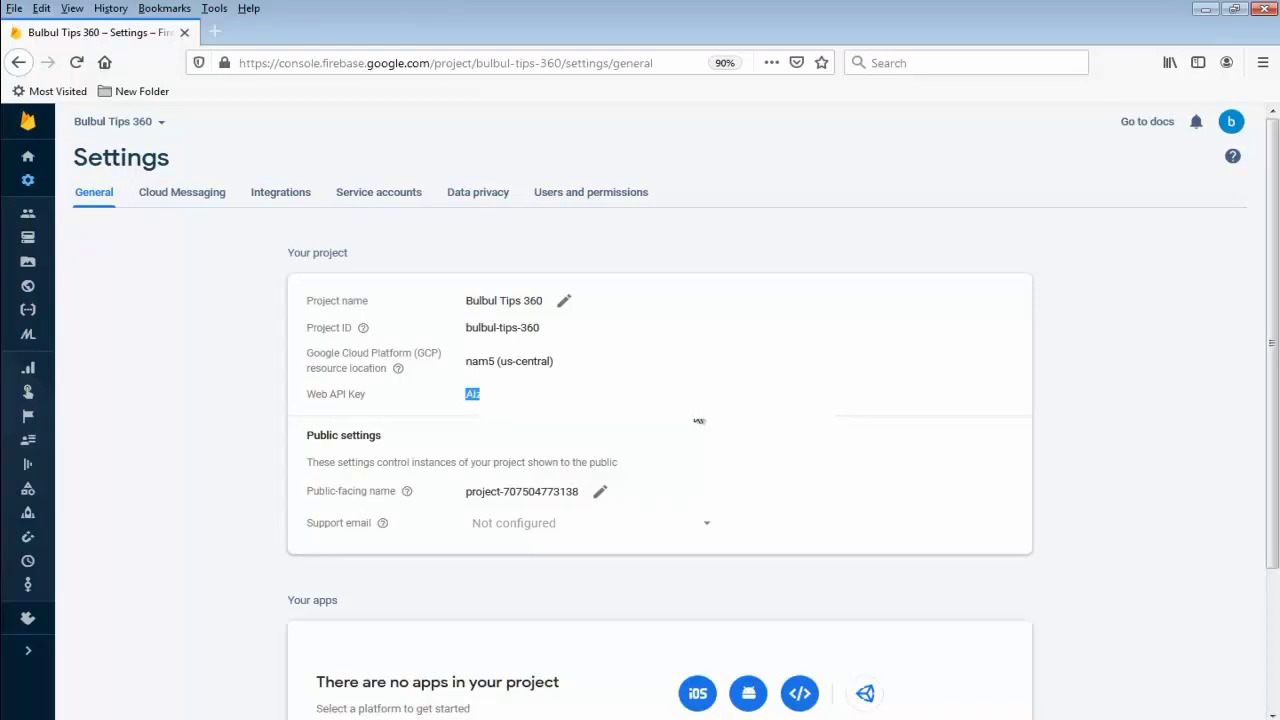
Step: Open the project's database in a new tab, switch to the Realtime Database data and highlight its URL
right_click(31, 245)
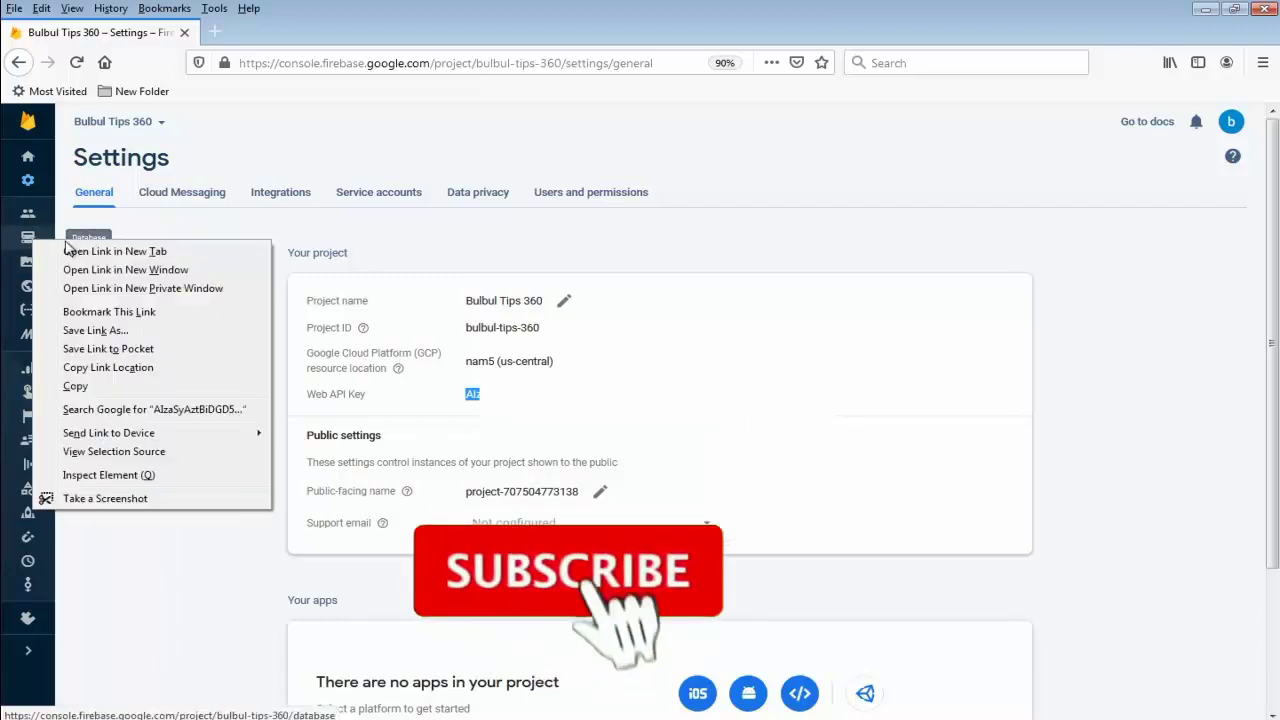
left_click(128, 250)
left_click(290, 33)
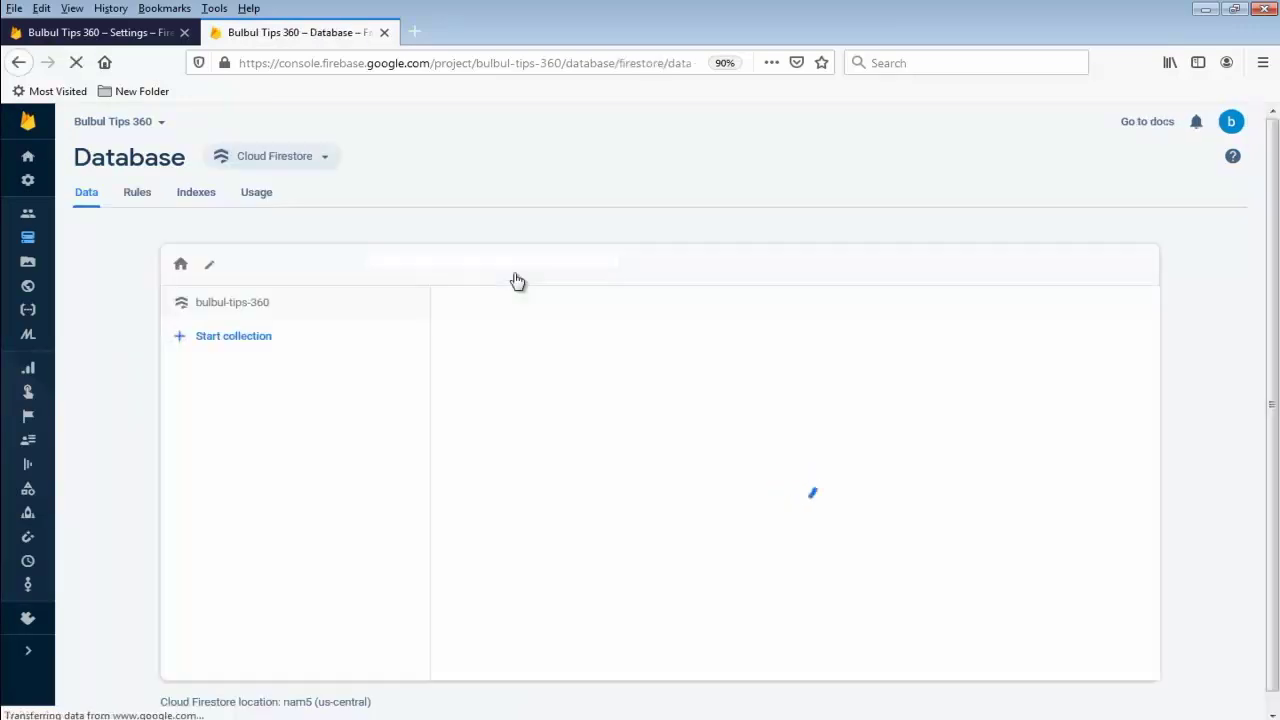
left_click(314, 160)
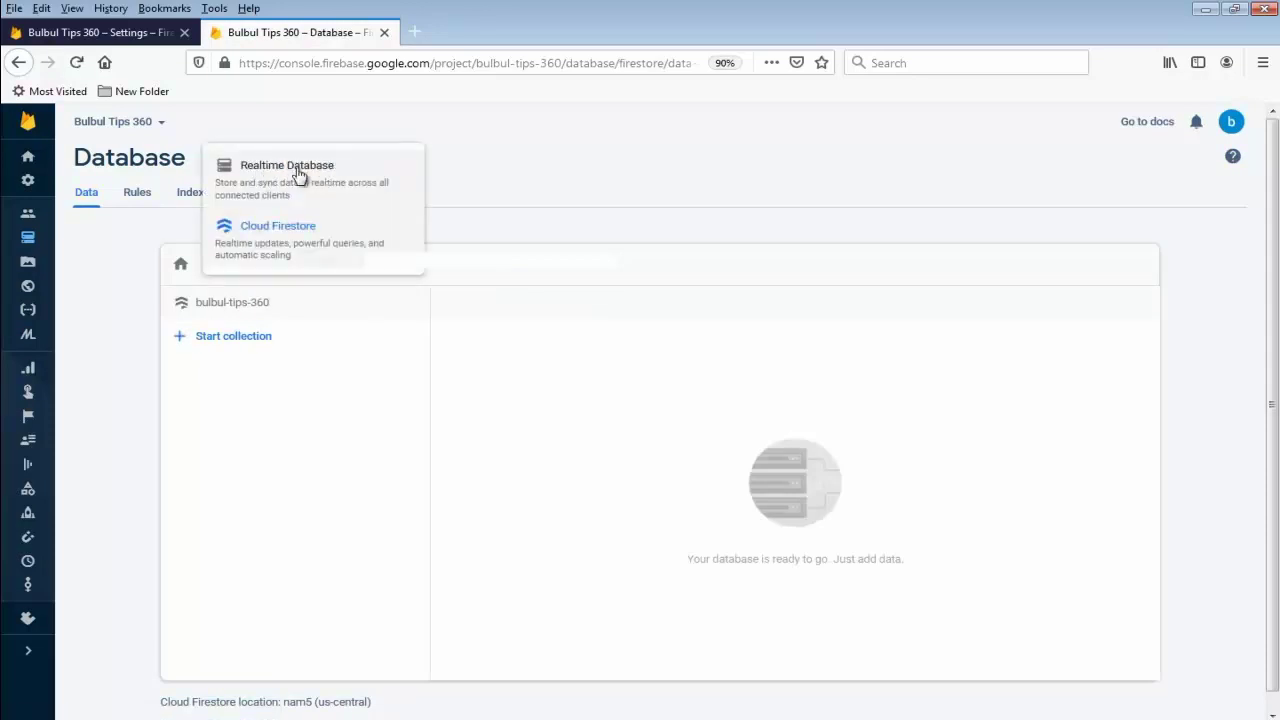
left_click(305, 176)
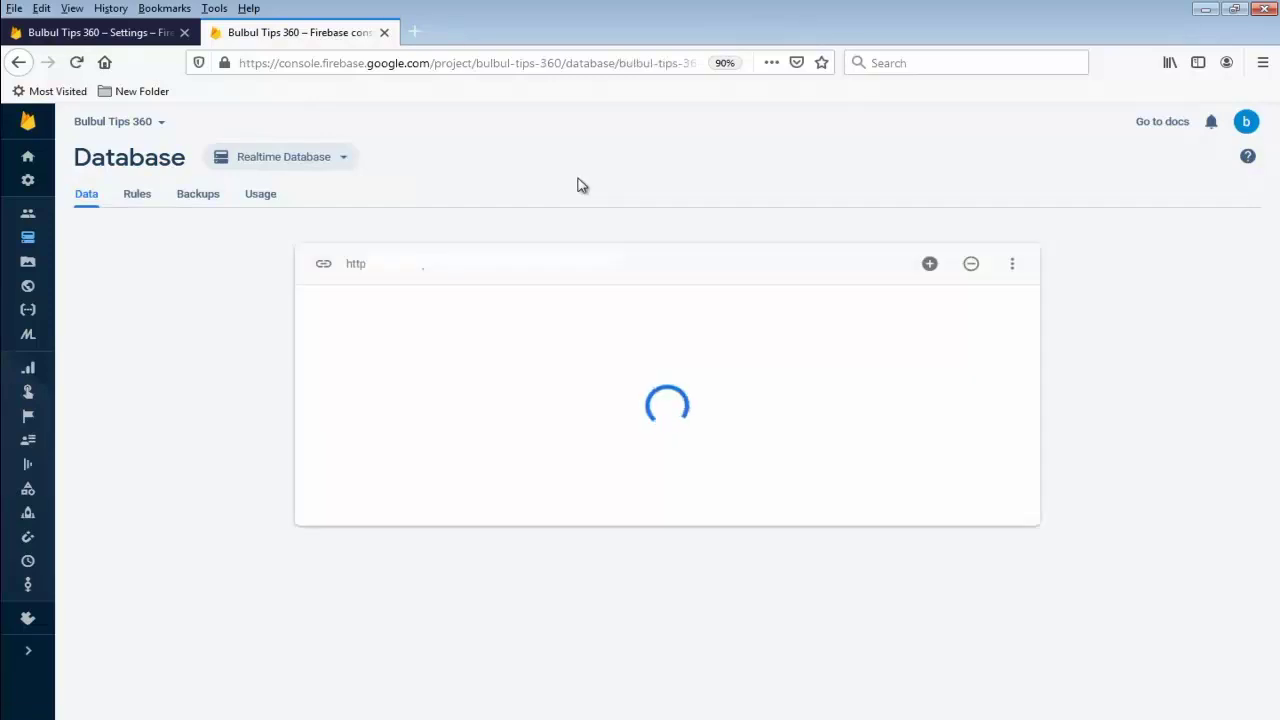
left_click(370, 272)
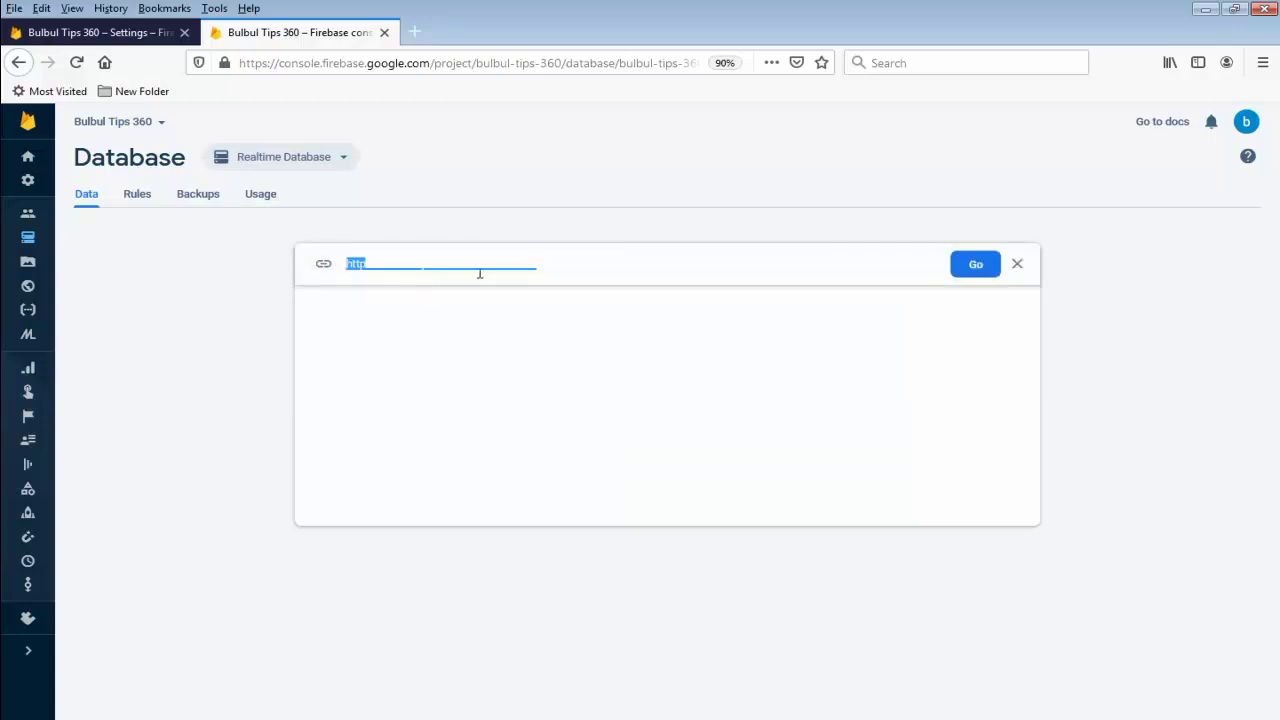
left_click(1017, 265)
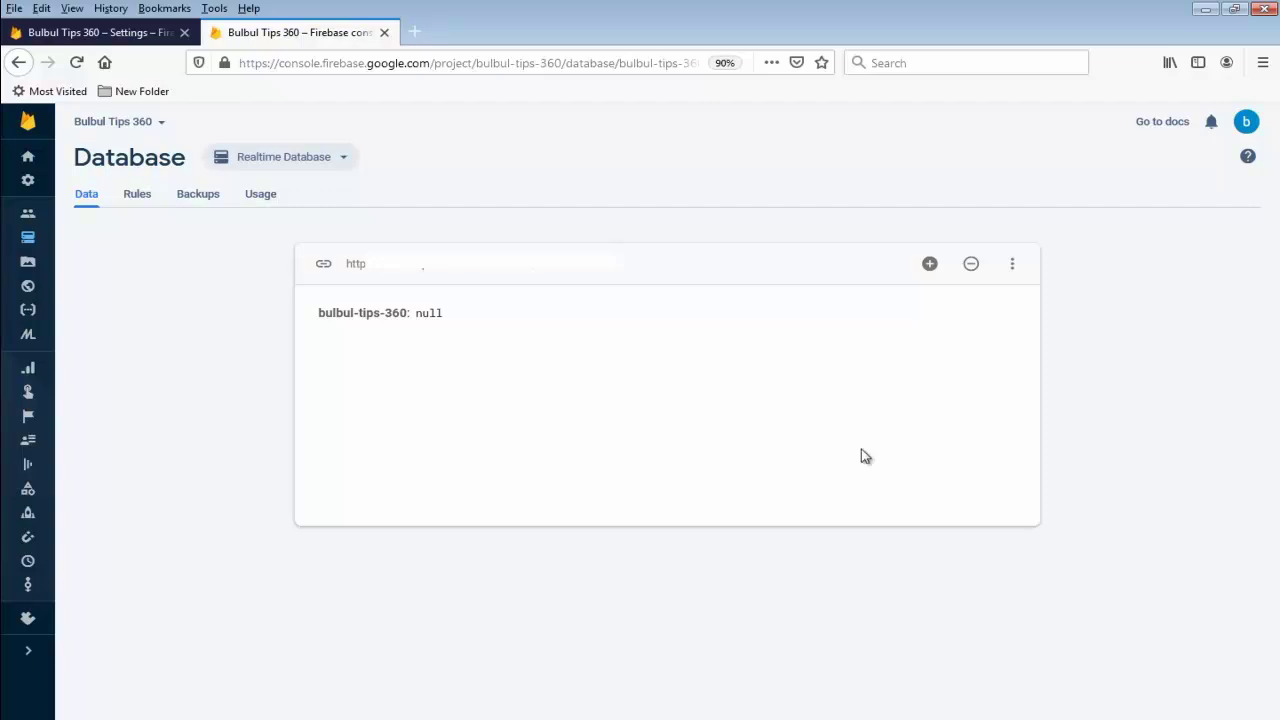
Step: Import the file admin-app-c64ad-export.json from the Desktop as JSON data at the root of the Realtime Database
left_click(1012, 266)
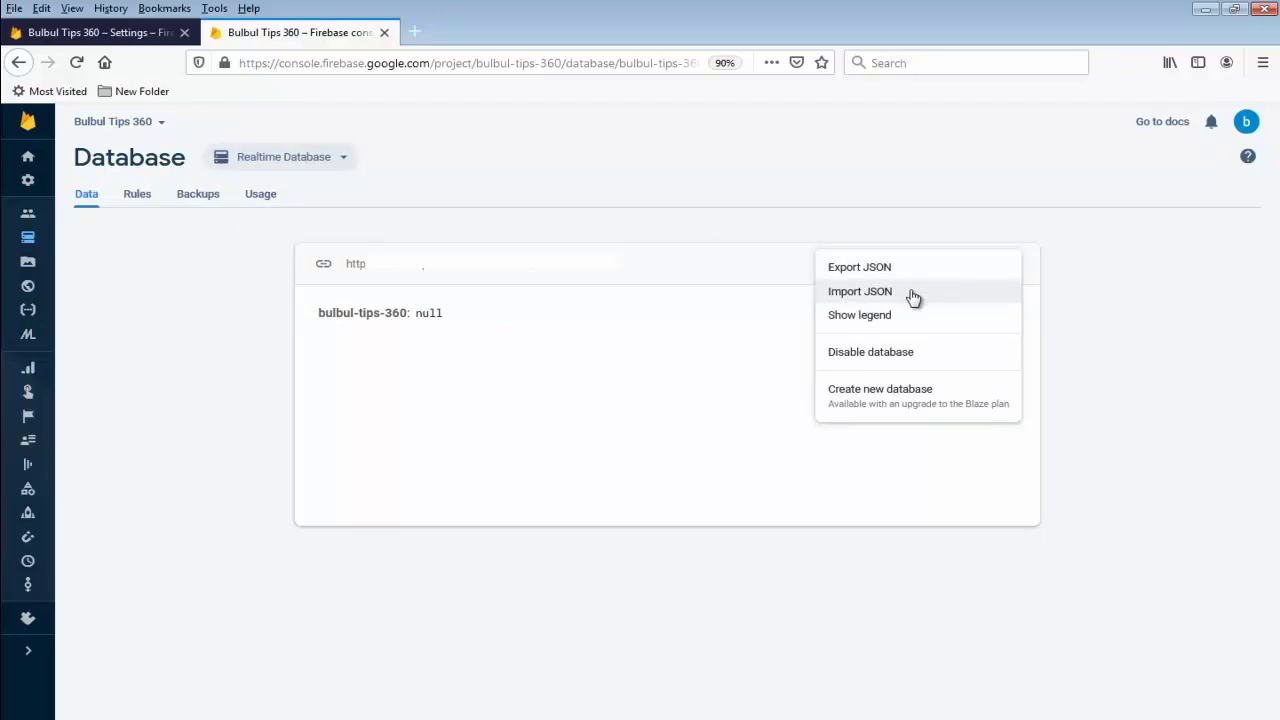
left_click(912, 294)
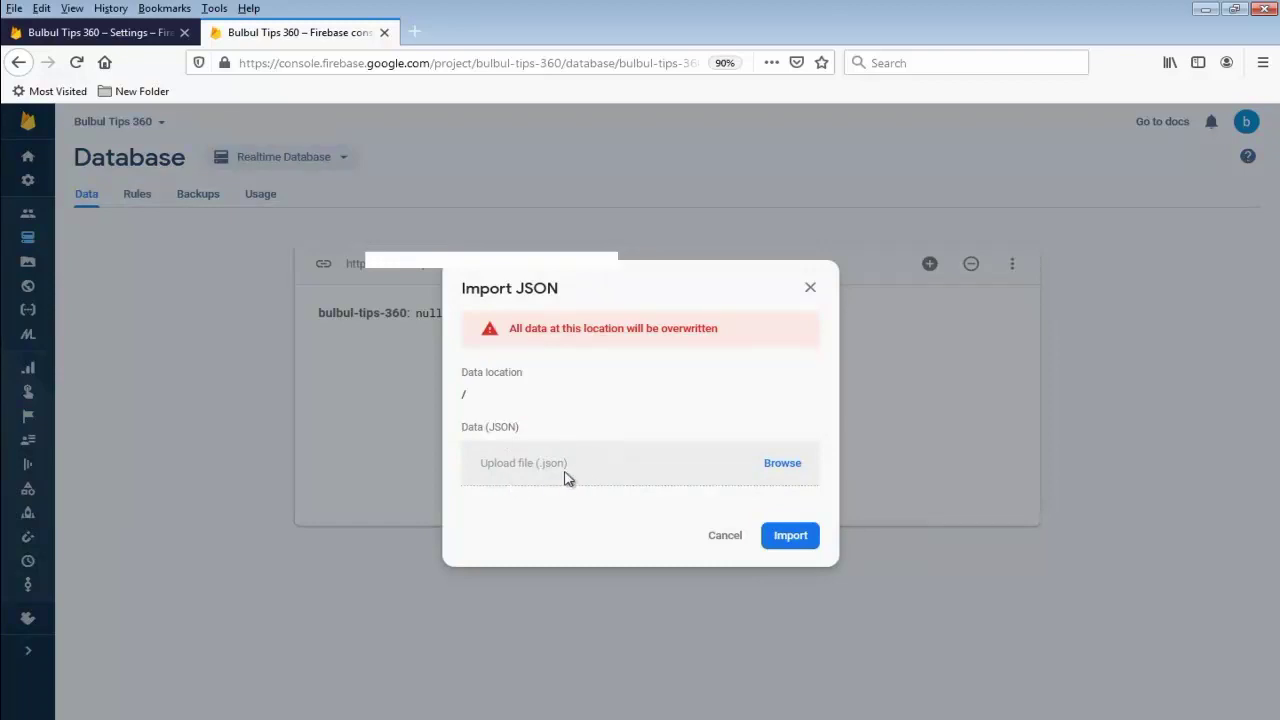
left_click(784, 465)
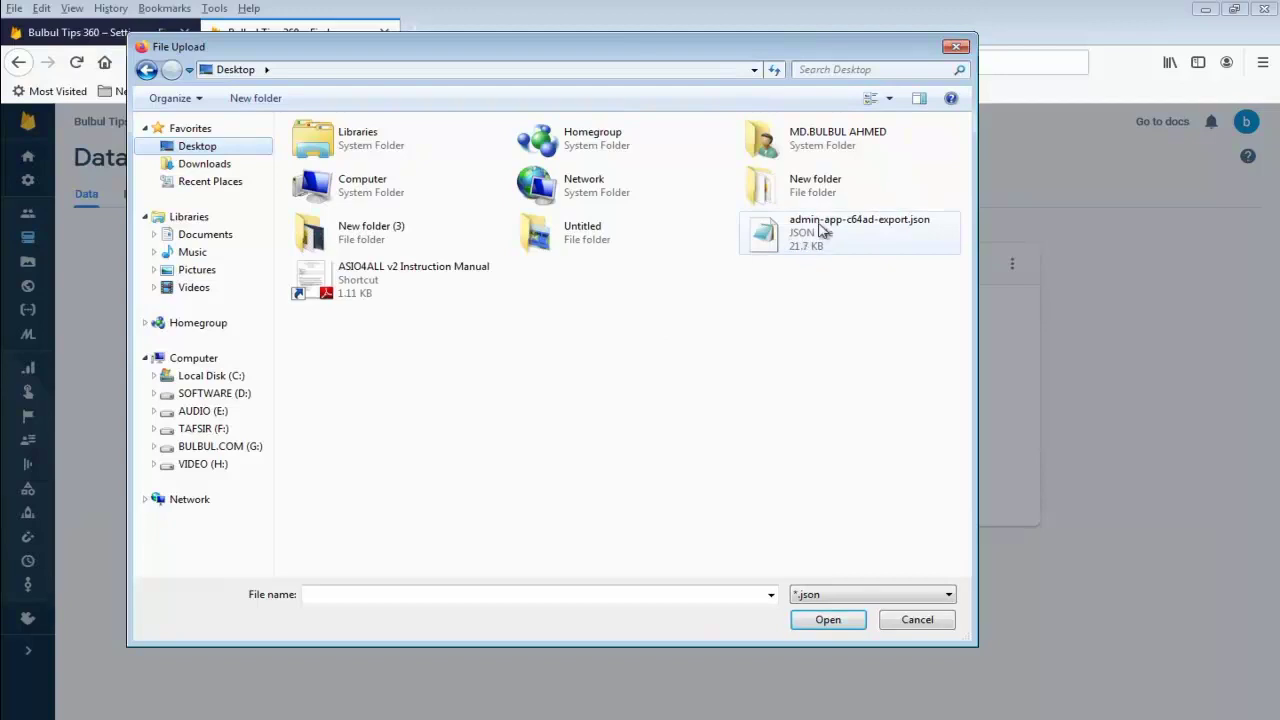
left_click_drag(760, 50, 645, 66)
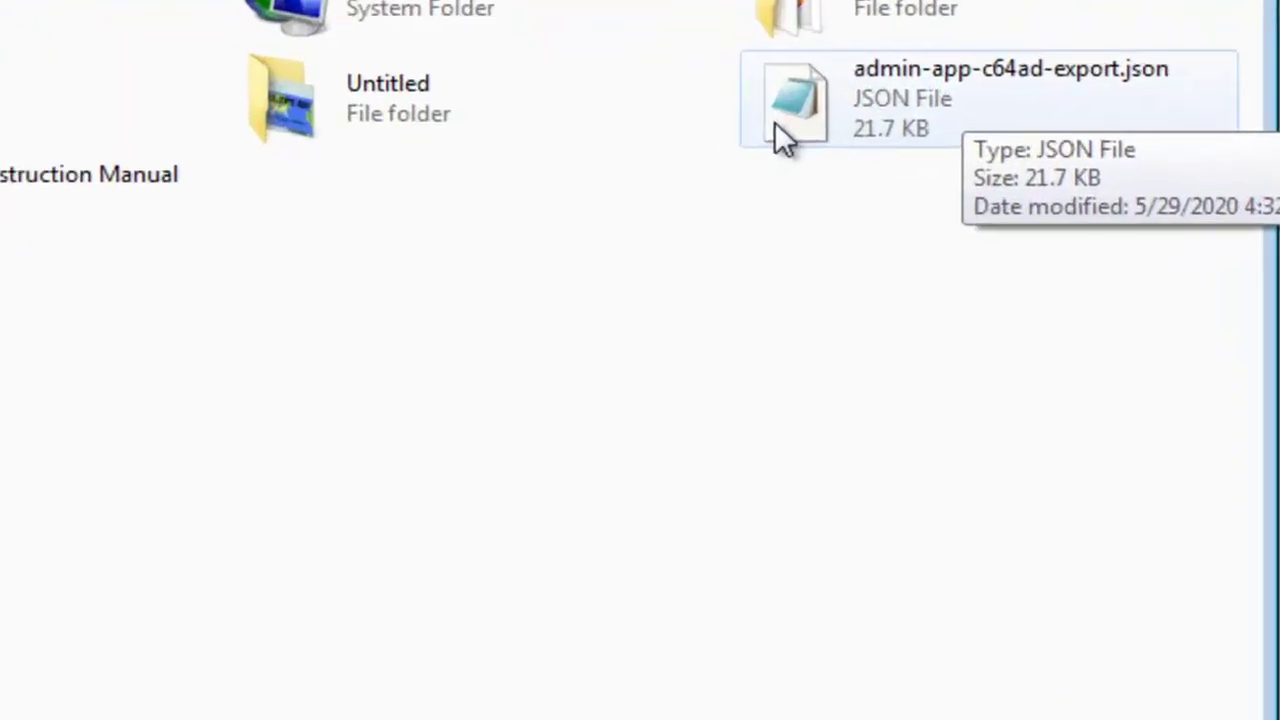
left_click(645, 260)
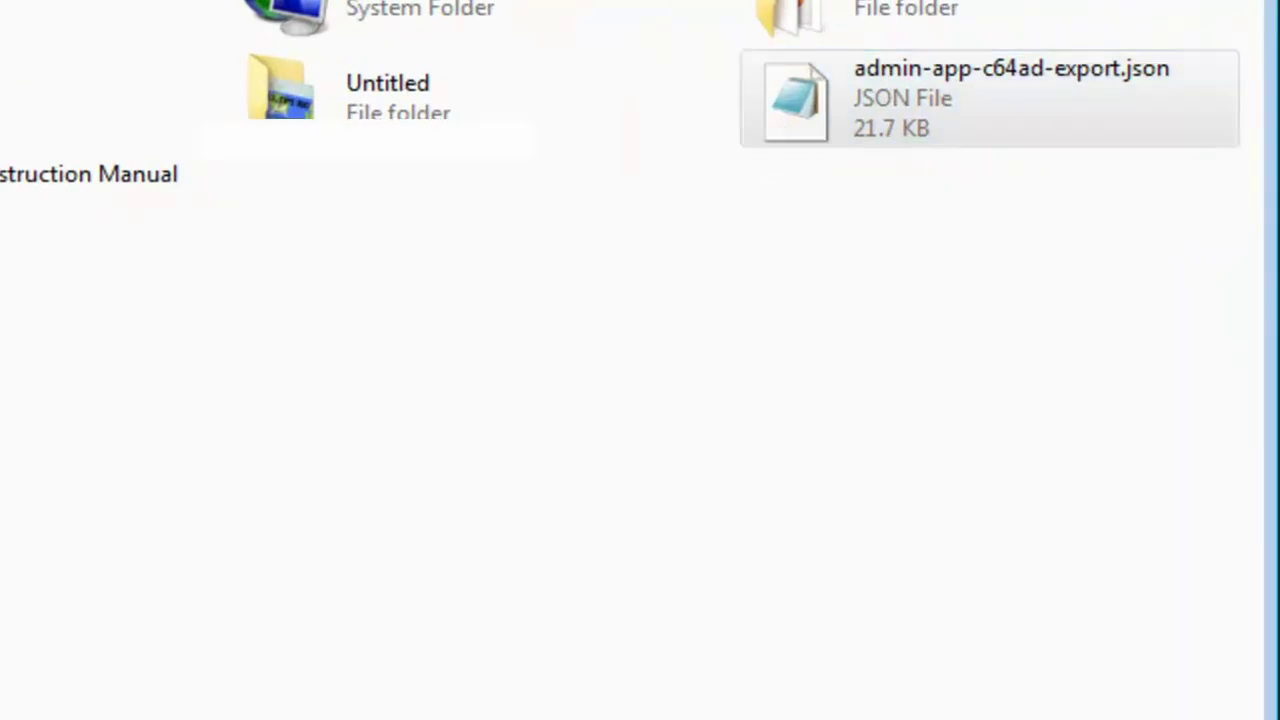
key("Return")
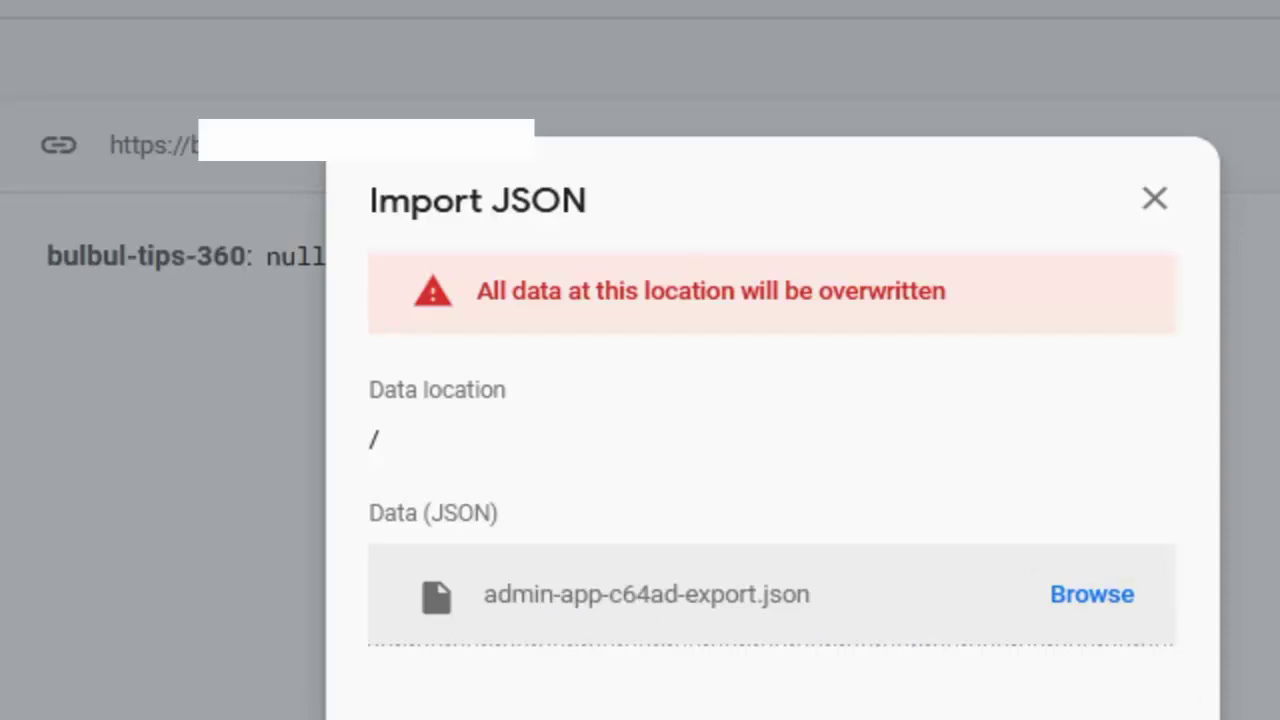
key("Return")
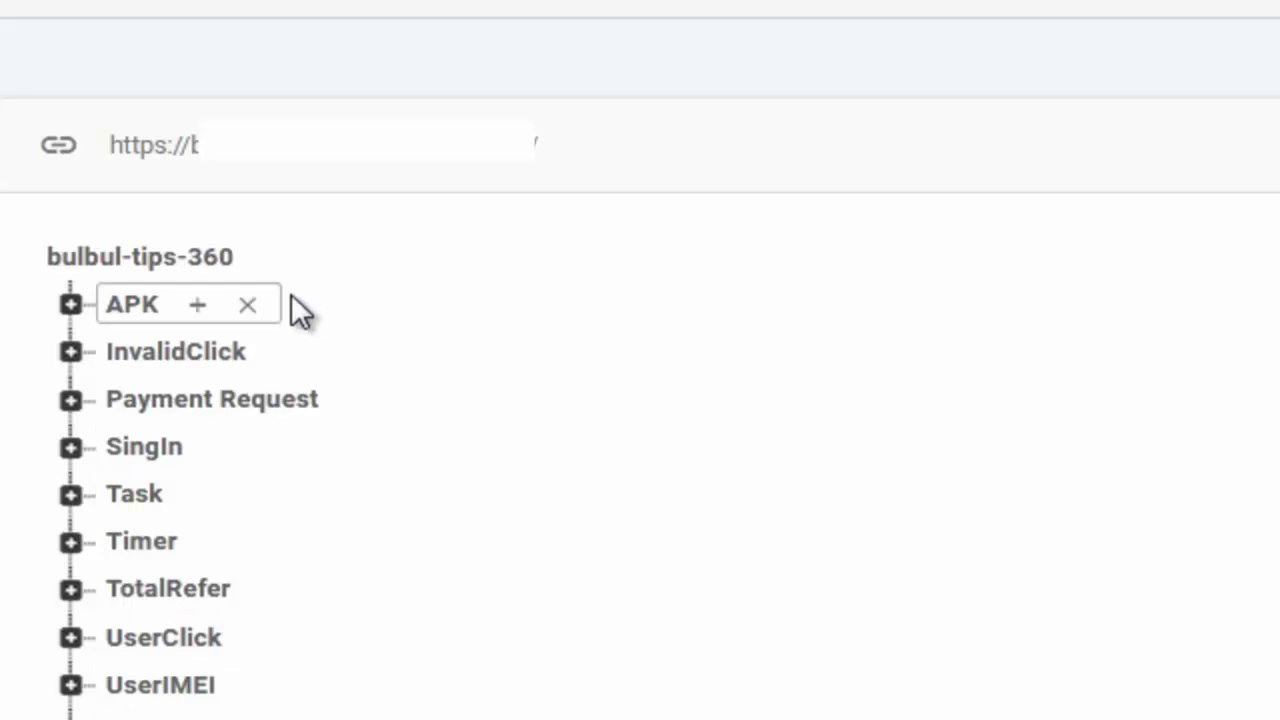
Step: Examine the child entries of the imported APK and InvalidClick nodes, collapsing each node again
left_click(69, 303)
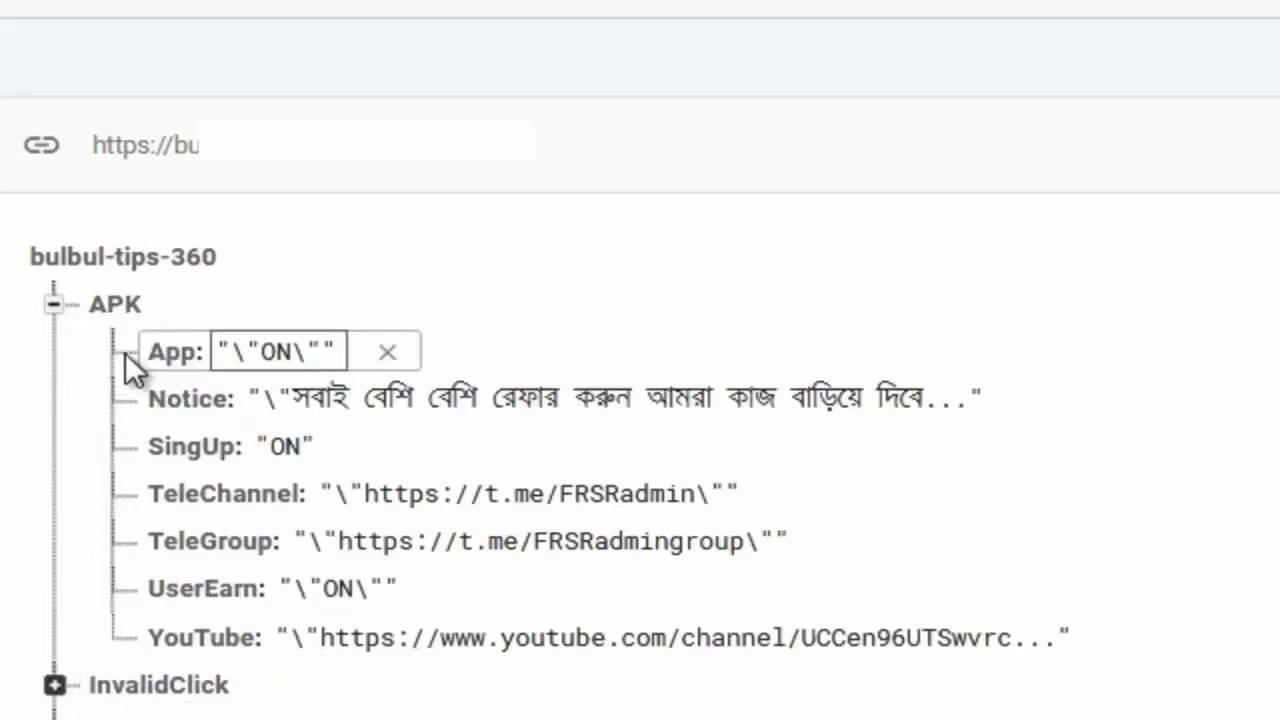
left_click(54, 304)
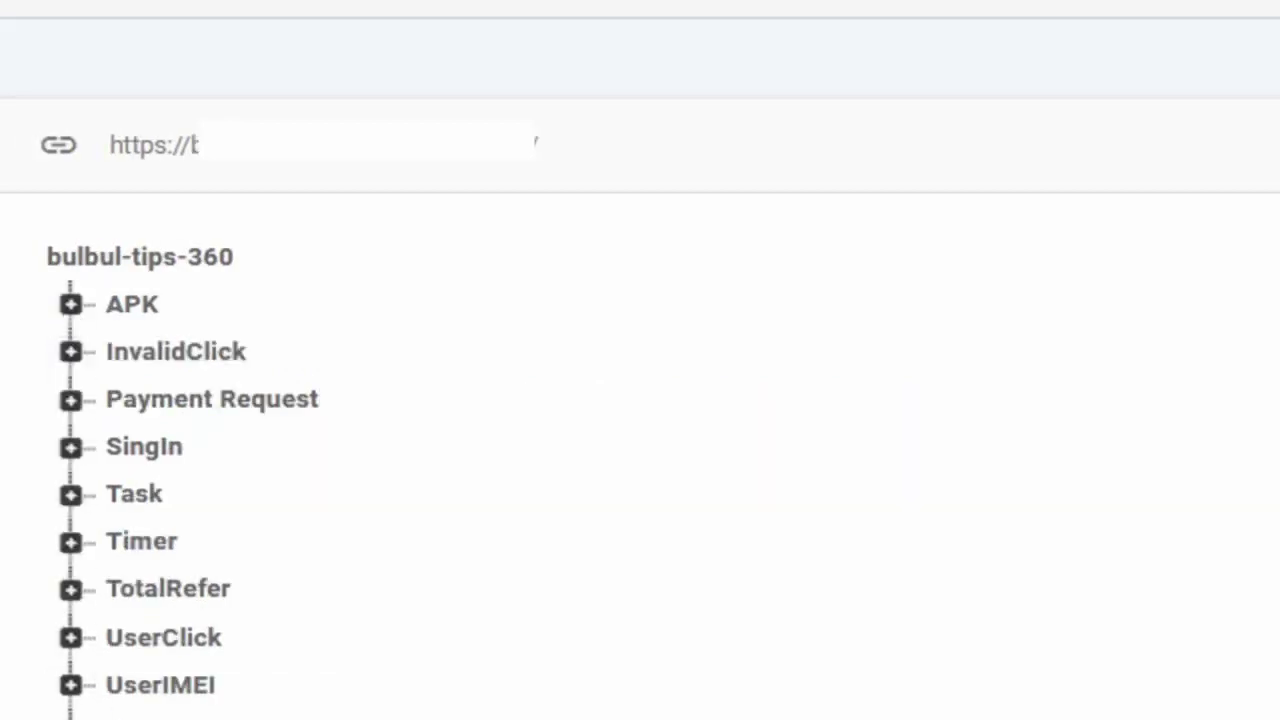
left_click(71, 349)
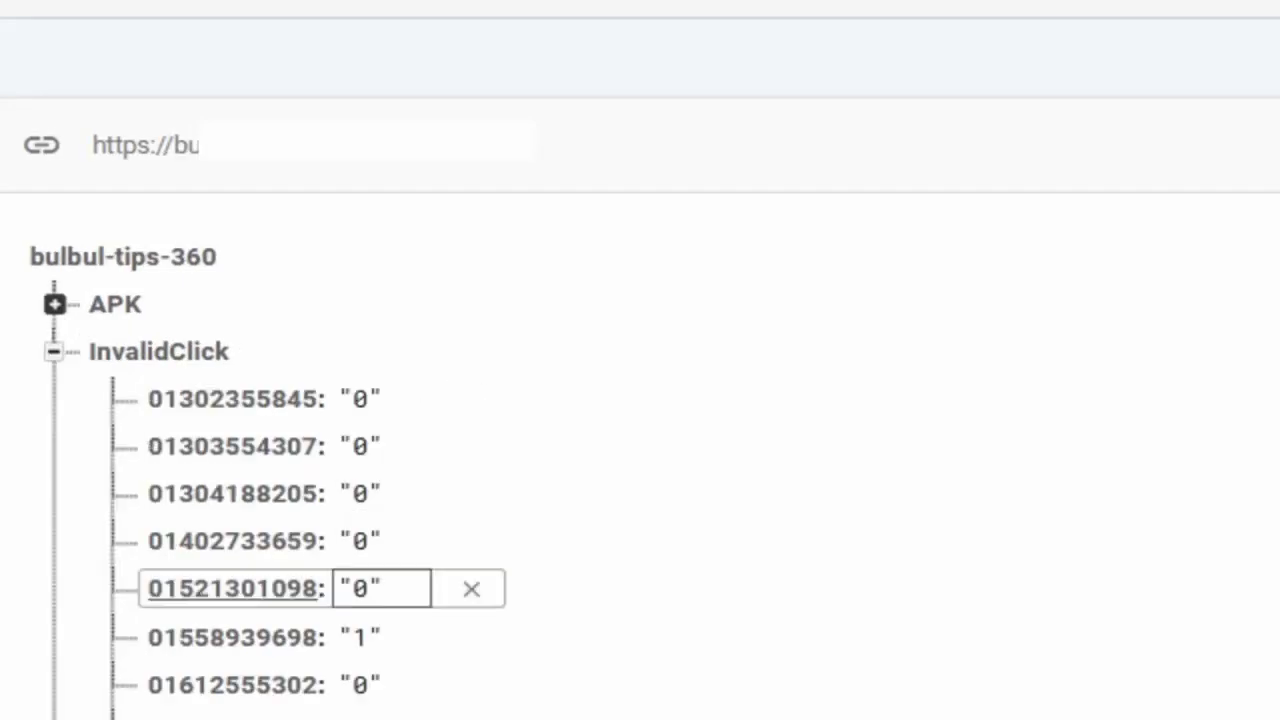
left_click(53, 350)
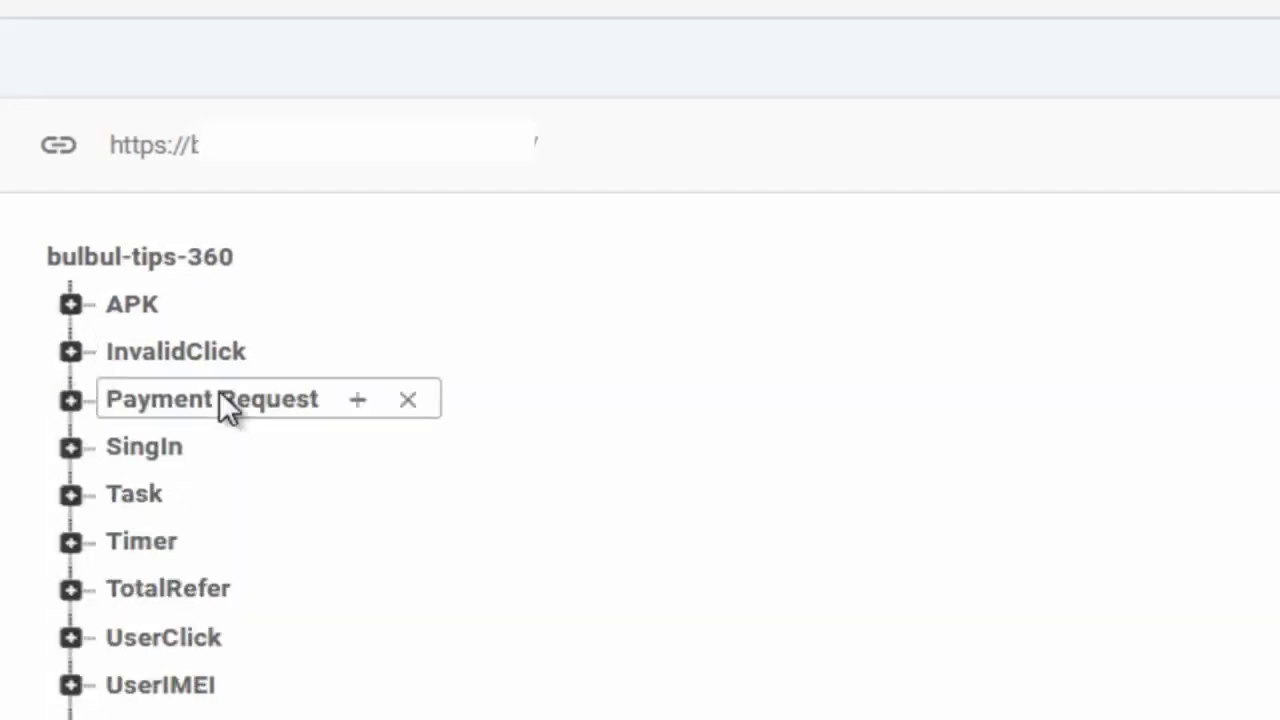